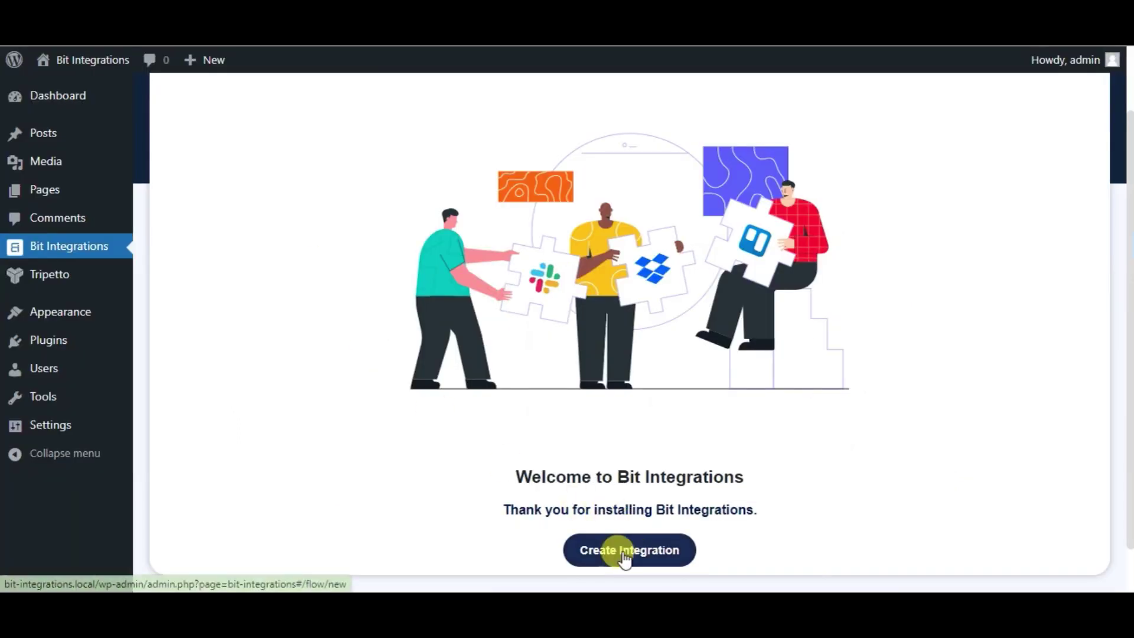
# - Create an integration with the Tripetto form 'Name' as trigger and proceed to actions
pyautogui.click(594, 549)
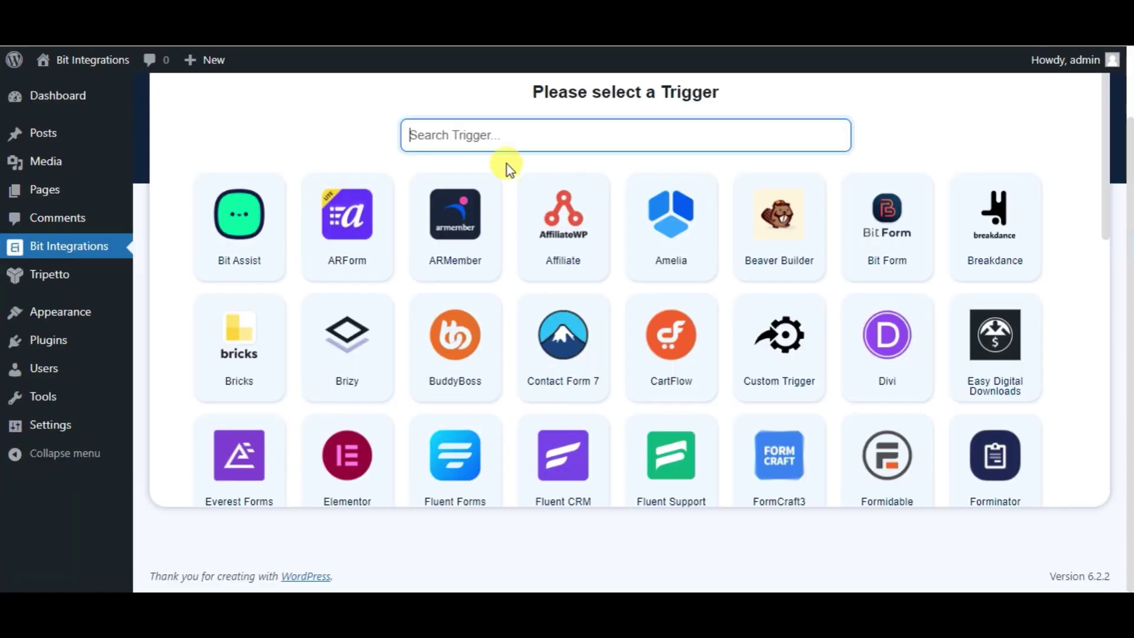
pyautogui.write('tri')
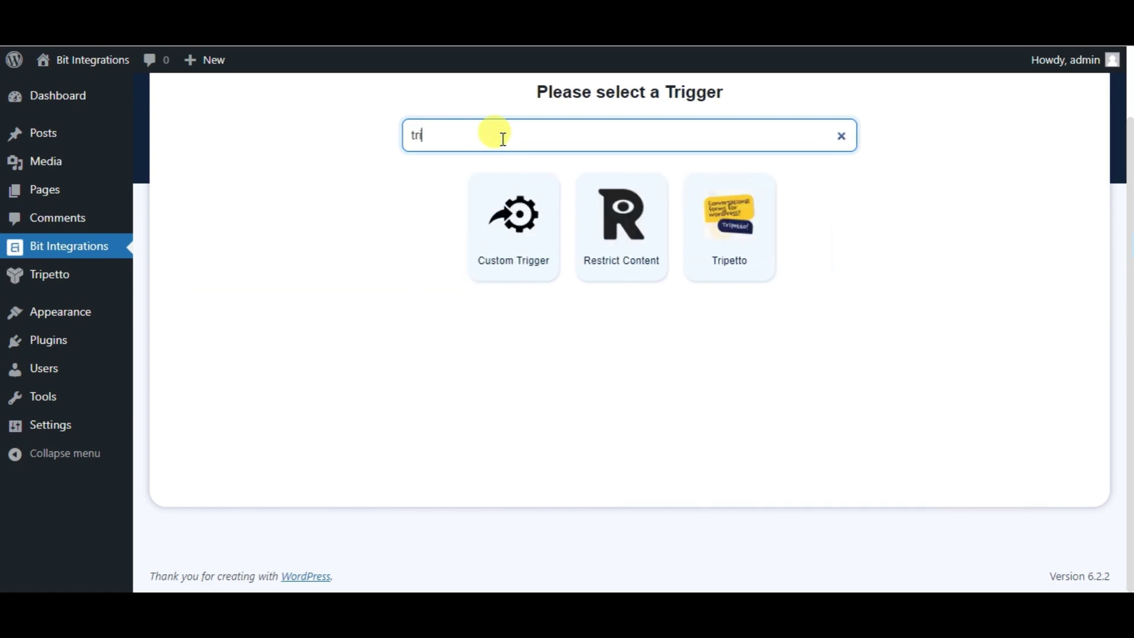
pyautogui.click(715, 236)
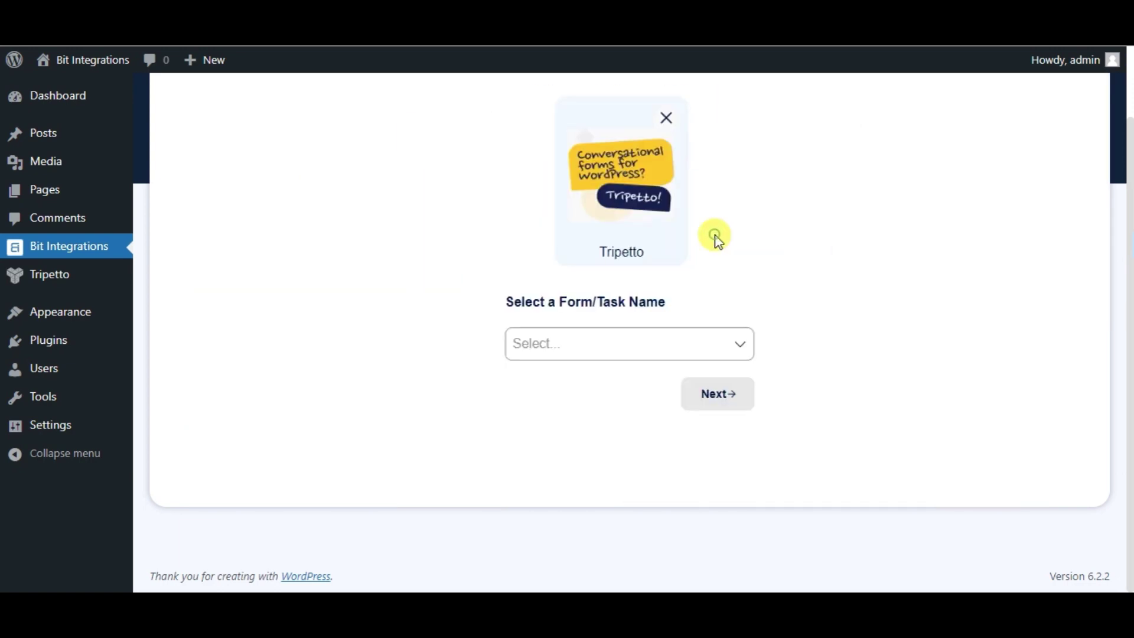
pyautogui.click(697, 341)
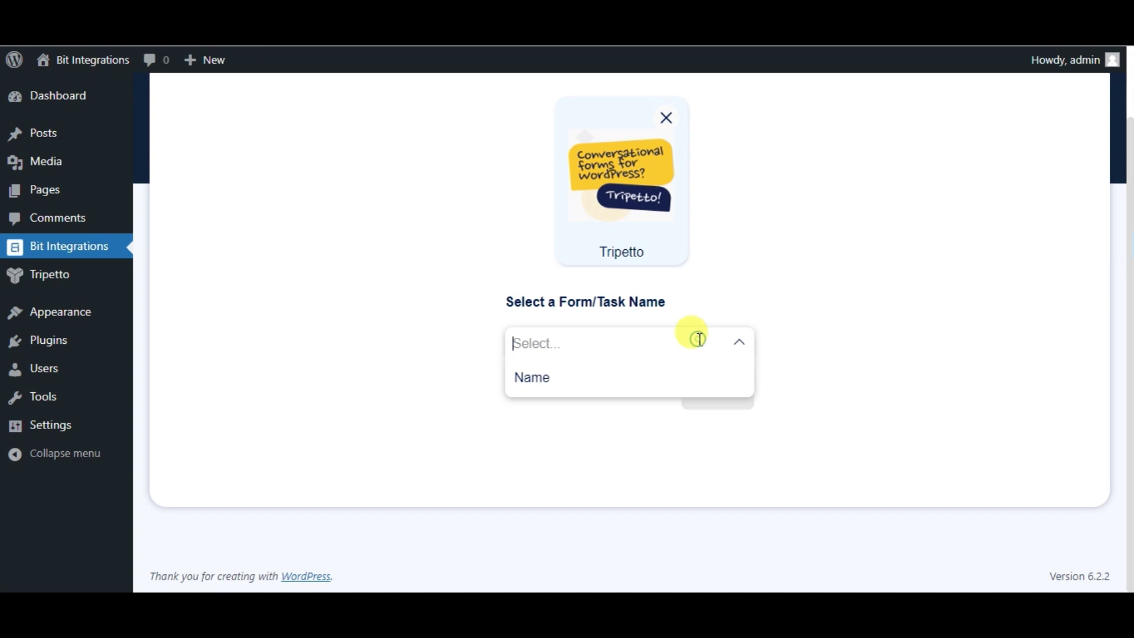
pyautogui.click(571, 379)
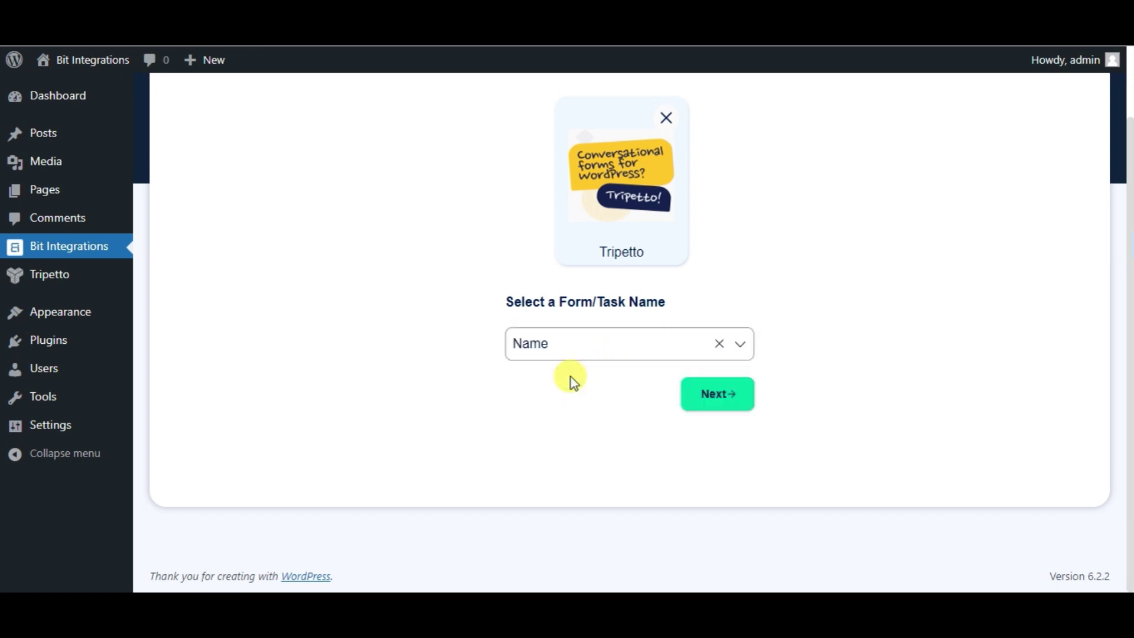
pyautogui.click(714, 400)
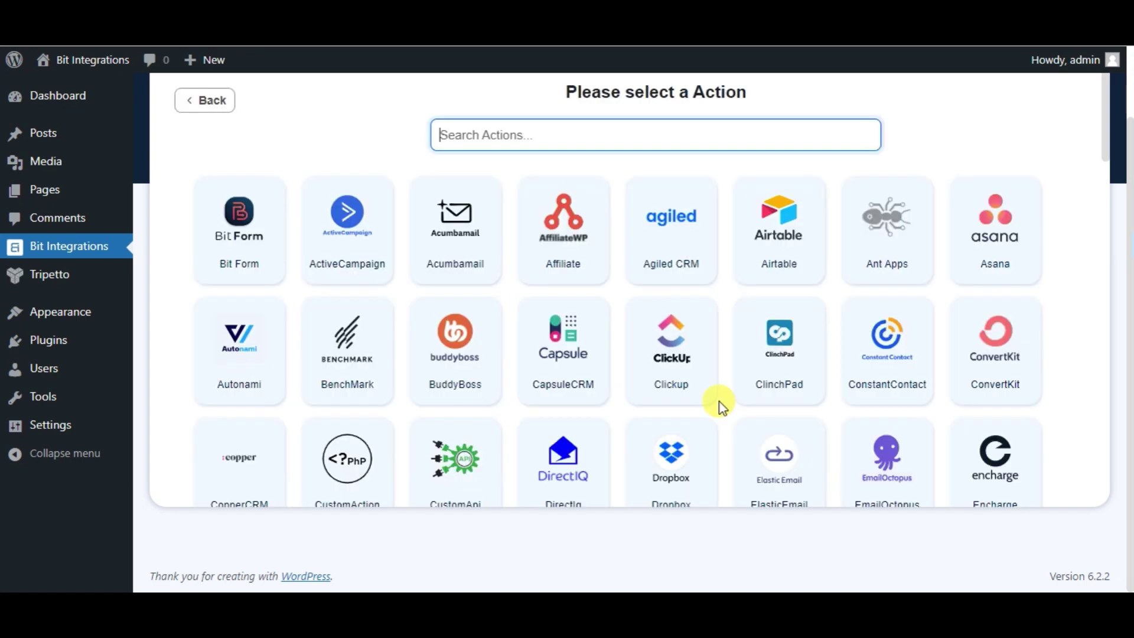
# - Pick Zoho Recruit as the action with the zoho.com data center
pyautogui.click(557, 122)
pyautogui.write('zo')
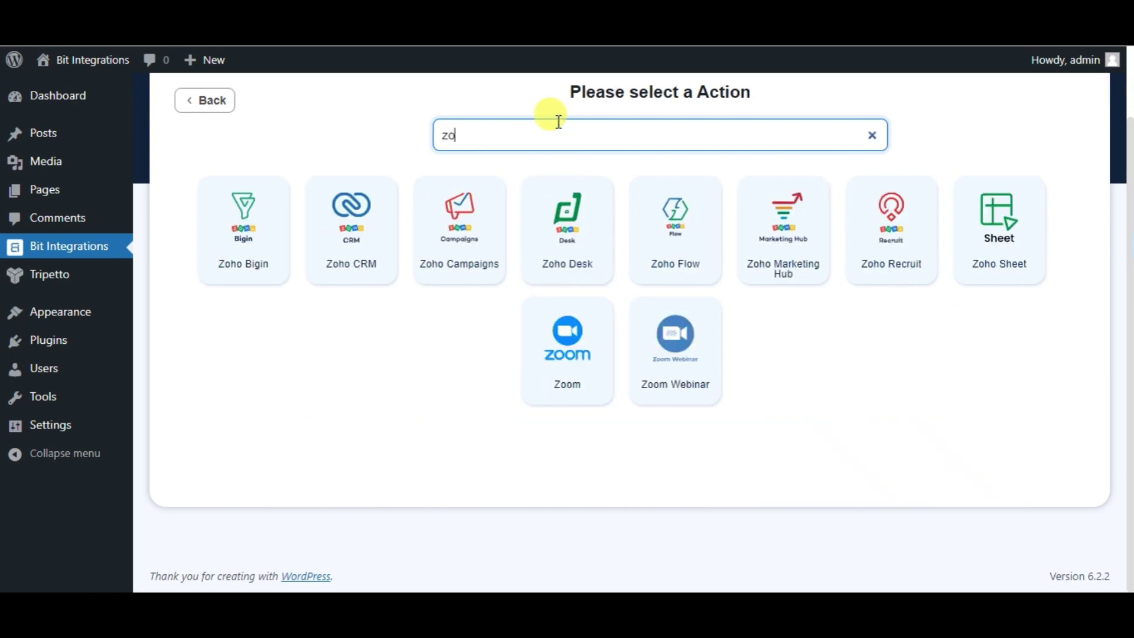
pyautogui.write('ho re')
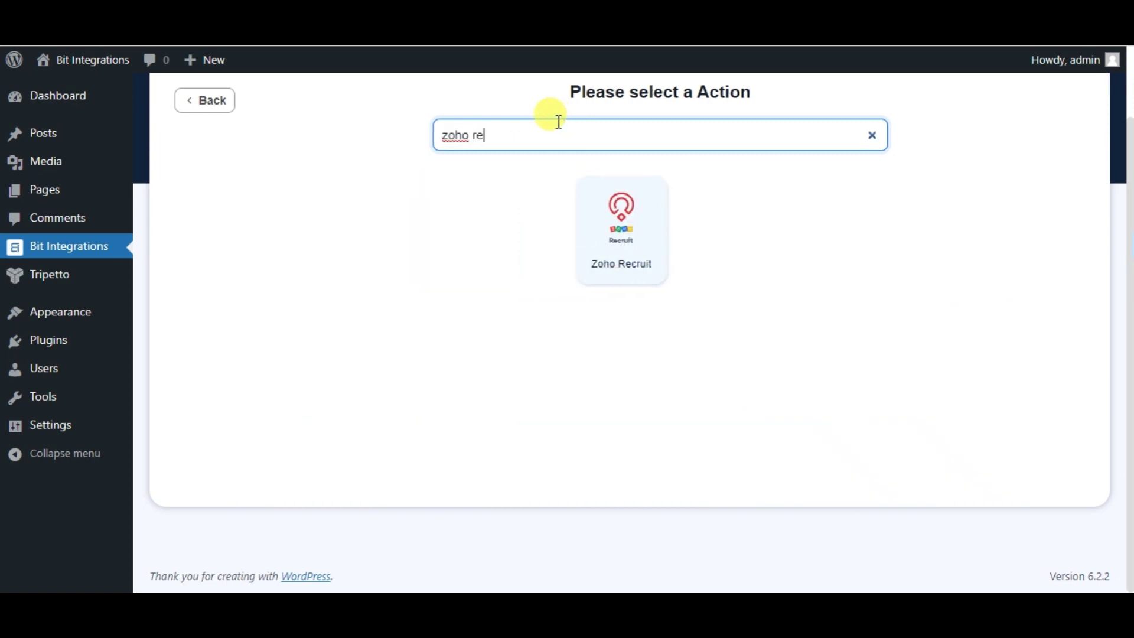
pyautogui.click(594, 215)
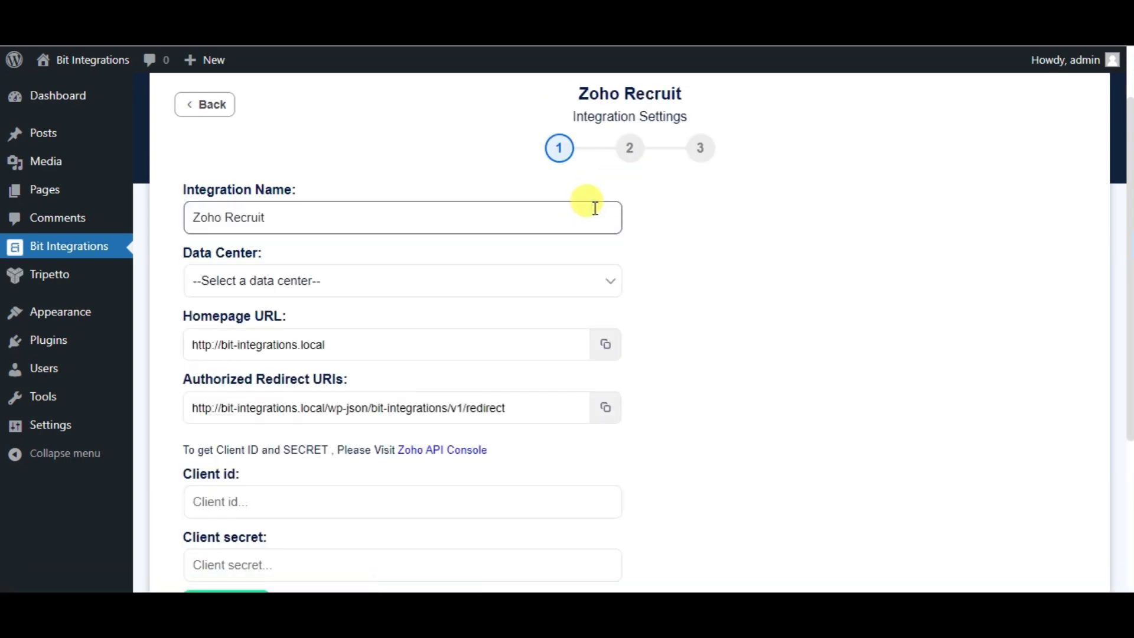
pyautogui.click(352, 278)
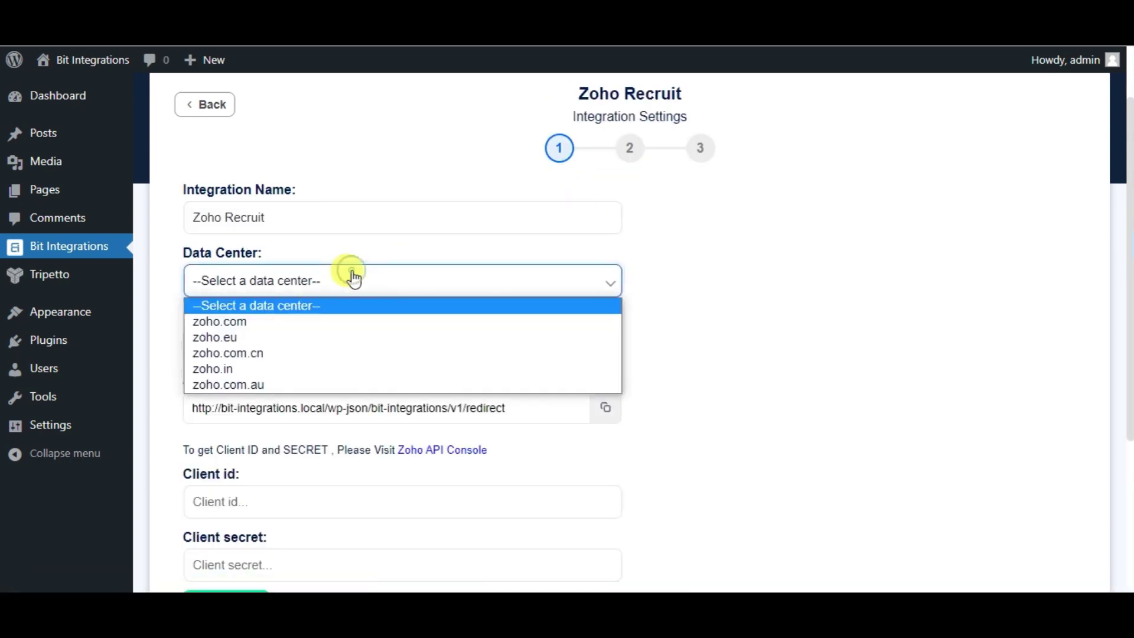
pyautogui.click(218, 324)
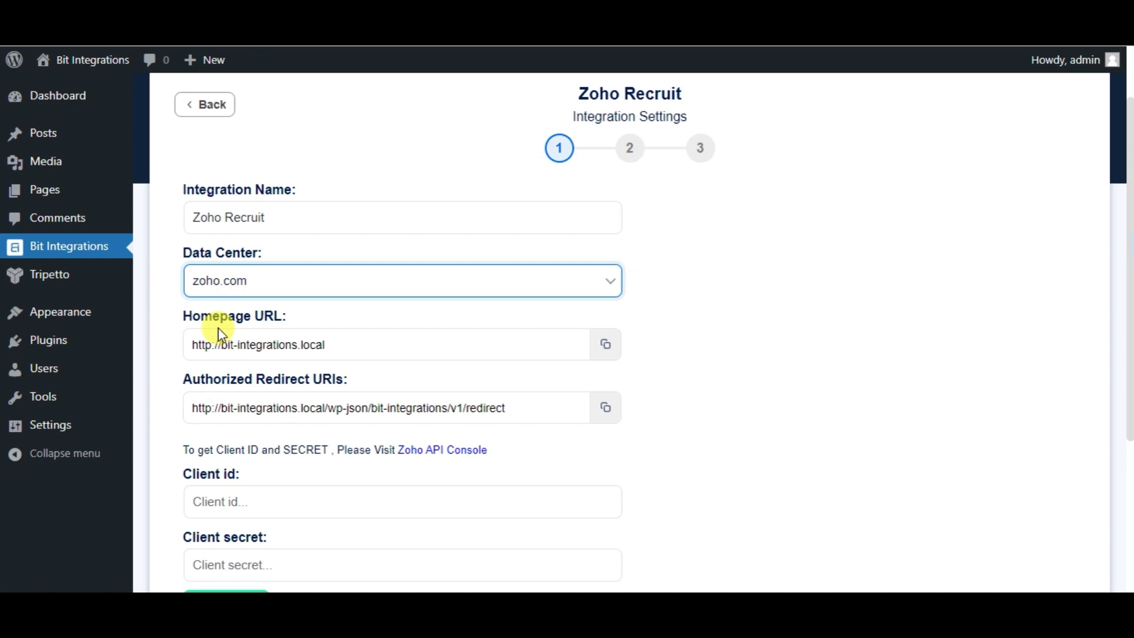
pyautogui.scroll(-3, 530, 463)
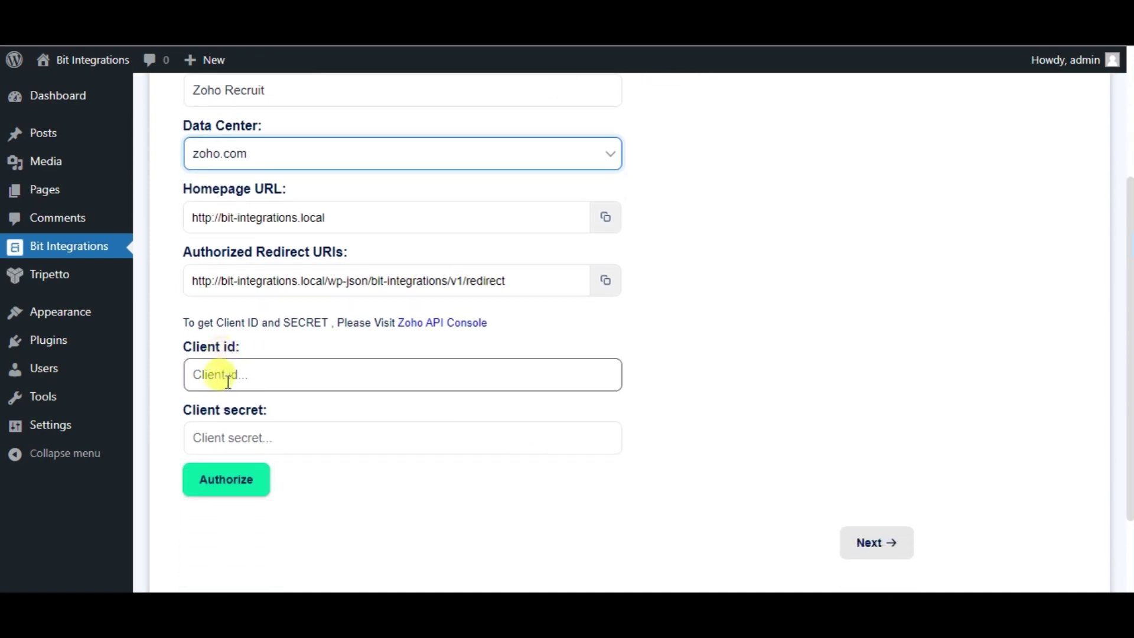
# - Create a server-based client in Zoho API Console and name it 'Bit Integrations'
pyautogui.click(468, 328)
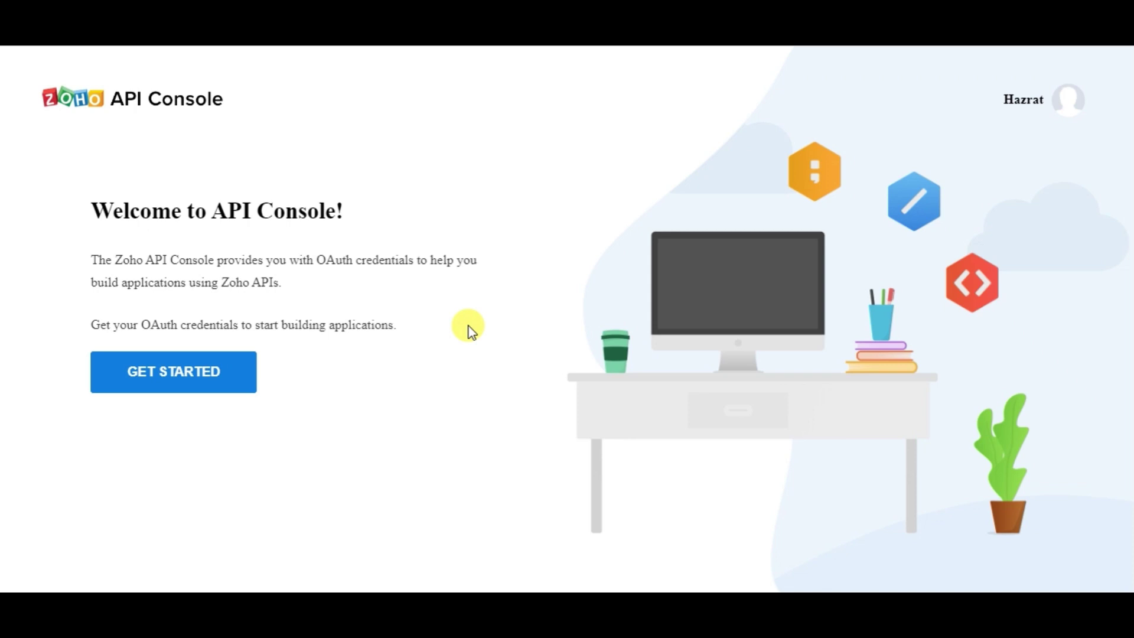
pyautogui.click(198, 372)
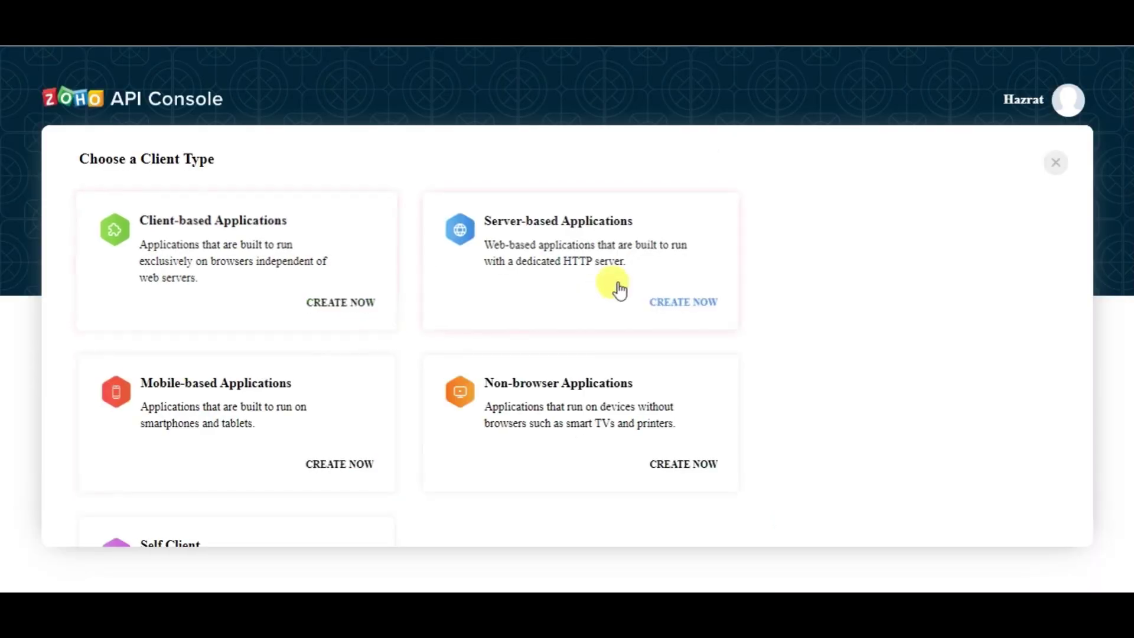
pyautogui.click(595, 227)
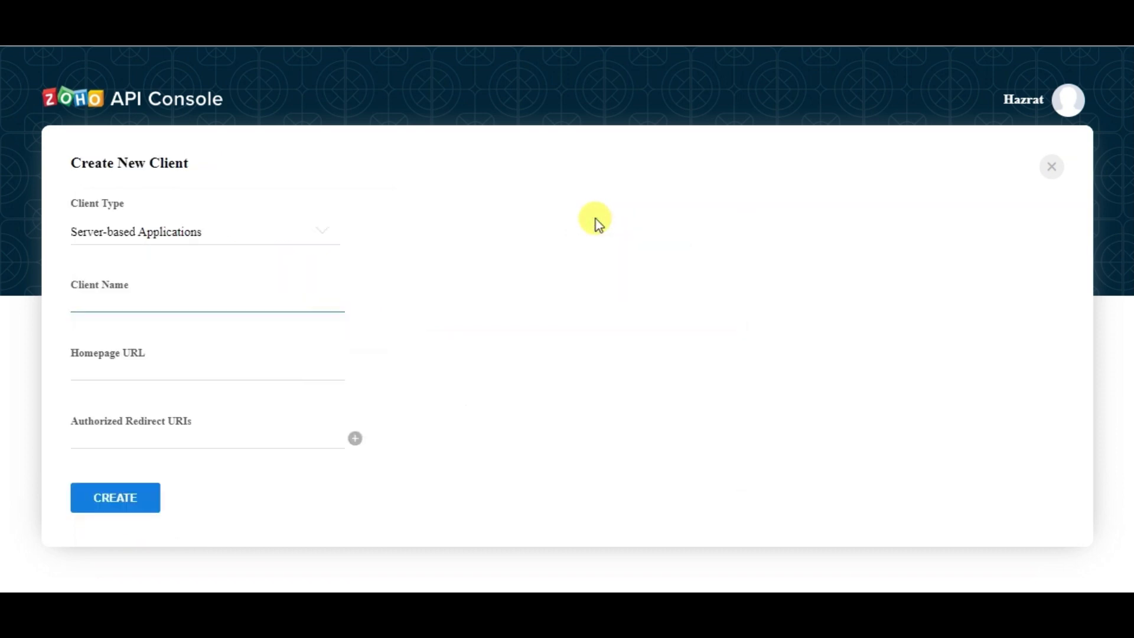
pyautogui.click(190, 308)
pyautogui.write('Bit In')
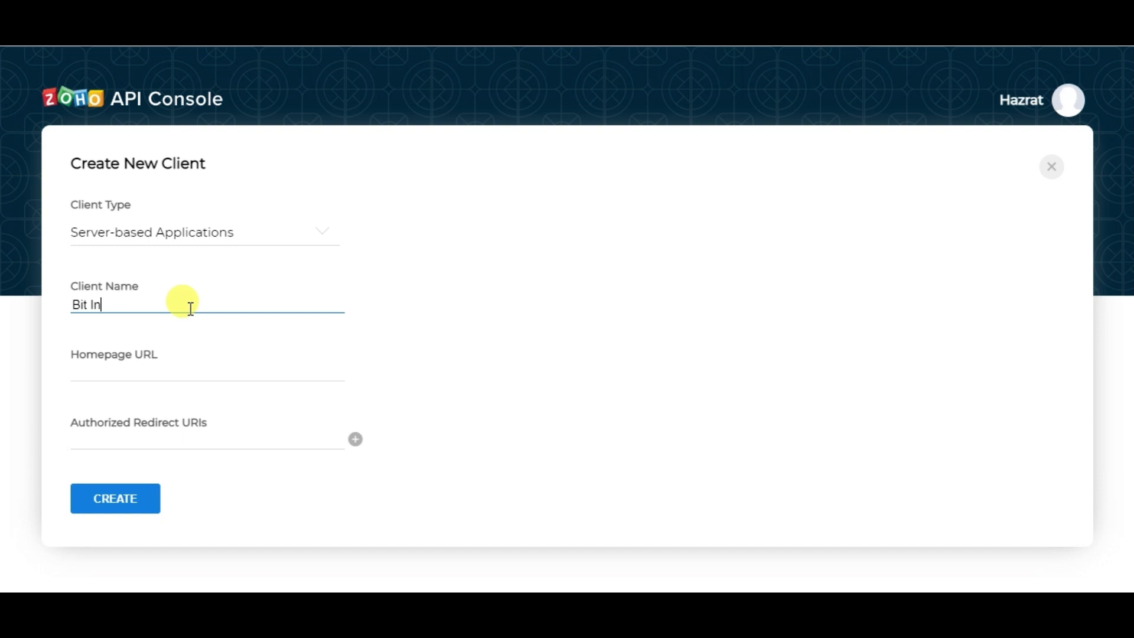
pyautogui.write('rations')
# - Fill the Zoho client's Homepage URL with the plugin's homepage URL
pyautogui.click(161, 372)
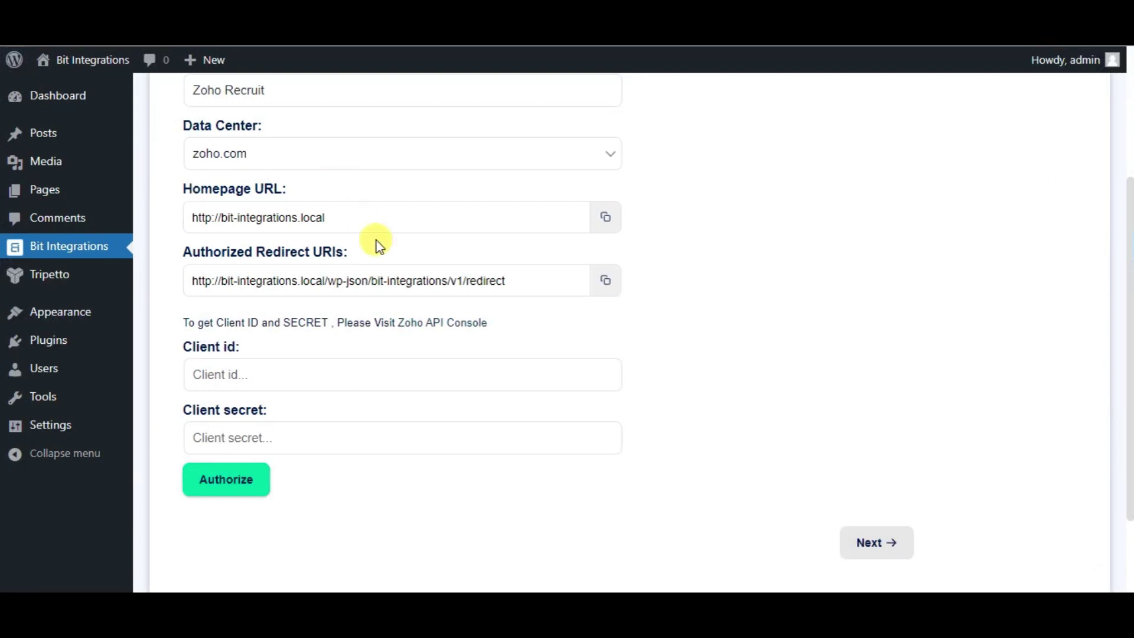
pyautogui.click(606, 217)
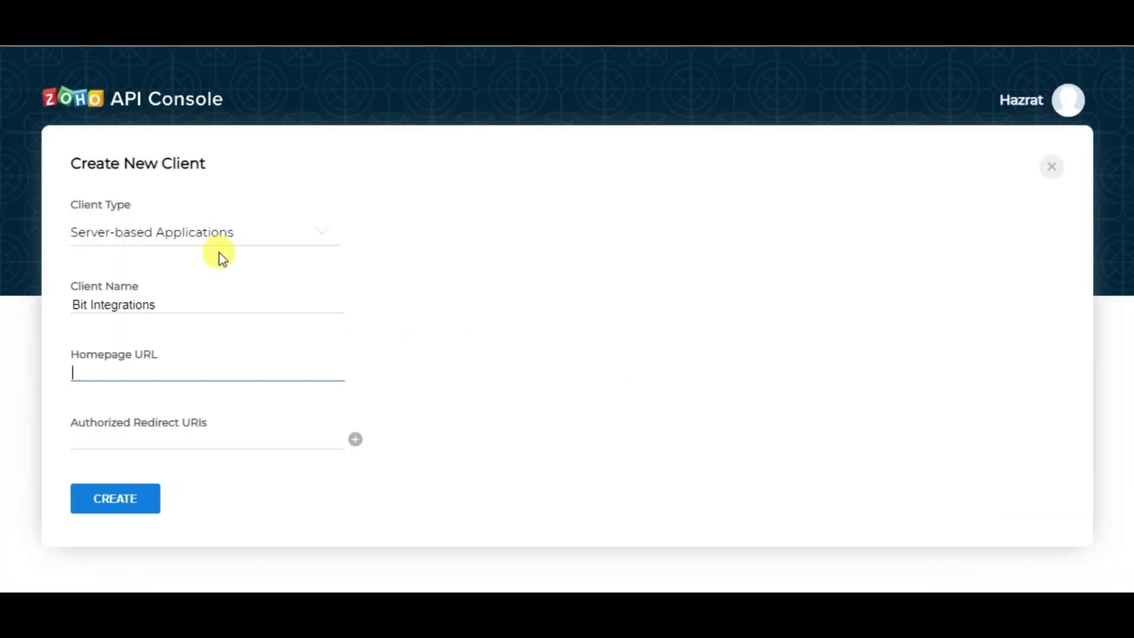
pyautogui.hotkey('ctrl', 'v')
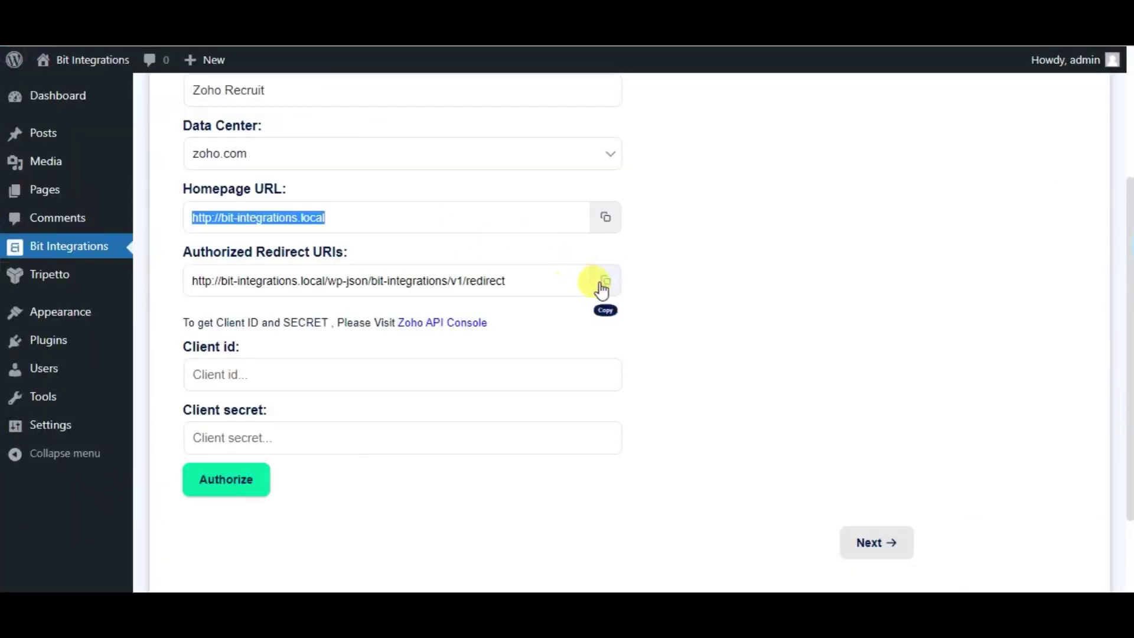
# - Add the plugin's authorized redirect URI and create the client
pyautogui.click(604, 280)
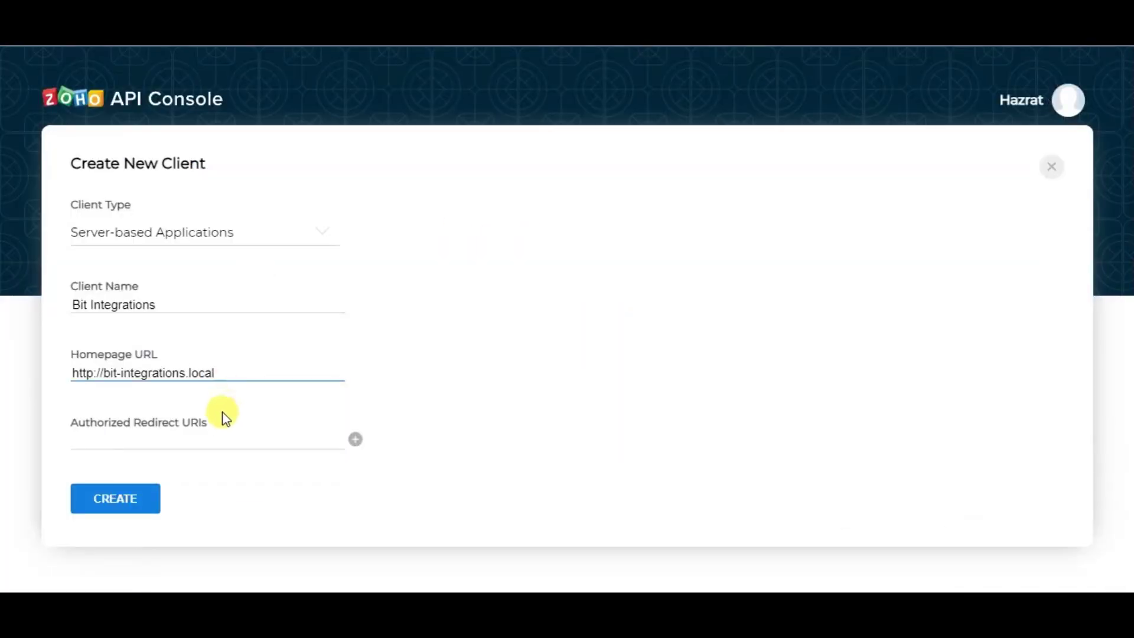
pyautogui.click(218, 436)
pyautogui.hotkey('ctrl', 'v')
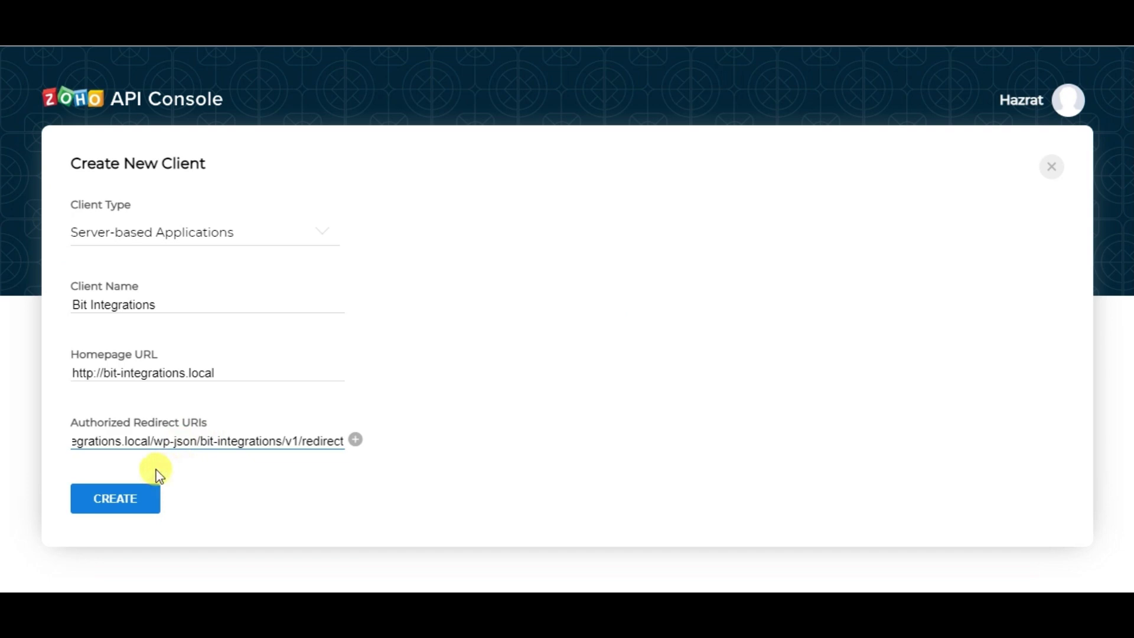
pyautogui.click(145, 495)
pyautogui.click(146, 495)
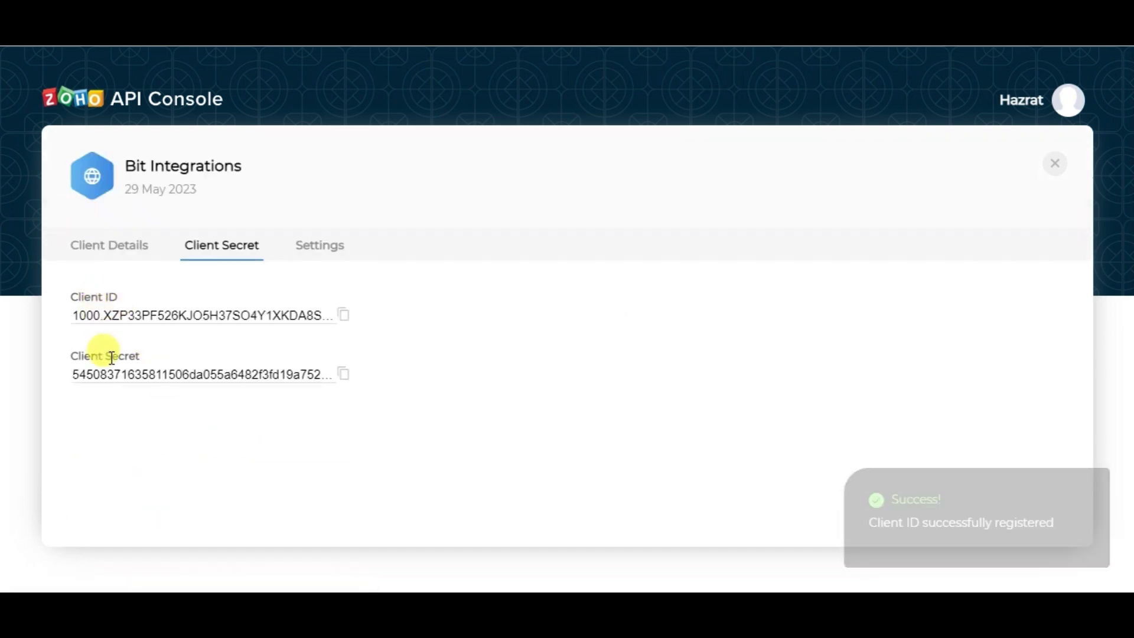
# - Copy the Zoho Client ID and Client Secret into the plugin settings
pyautogui.click(342, 321)
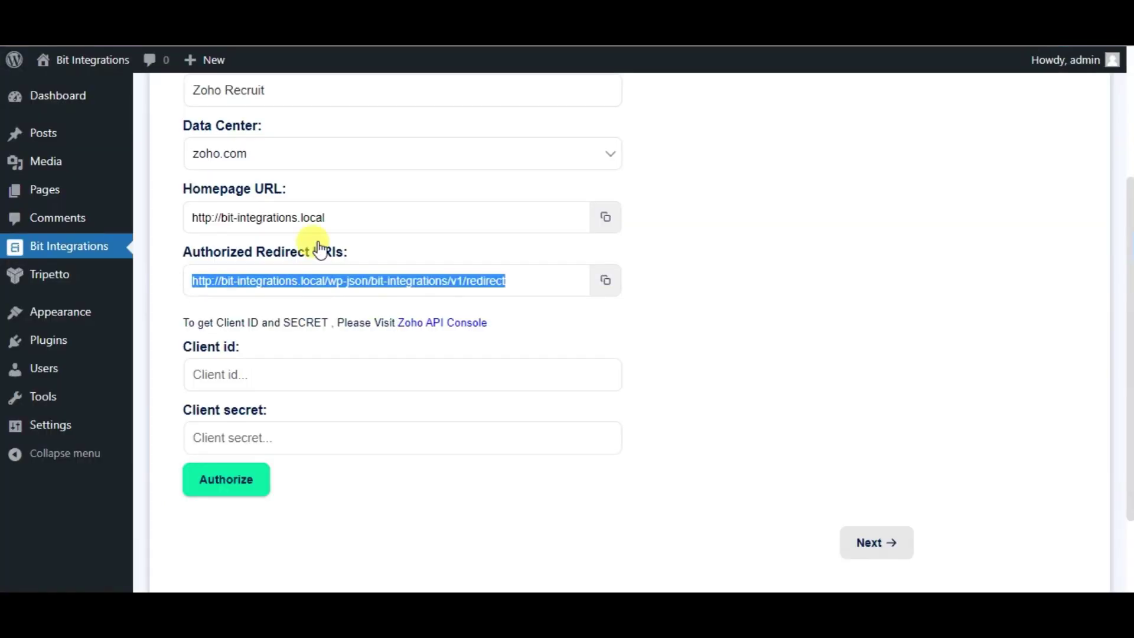
pyautogui.click(302, 375)
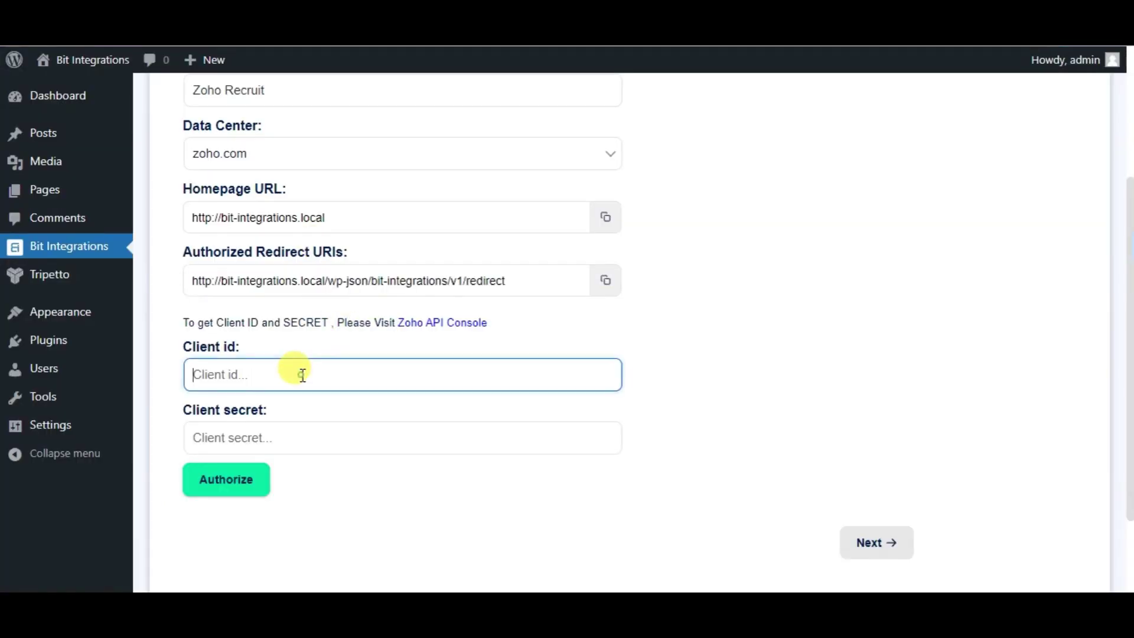
pyautogui.hotkey('ctrl', 'v')
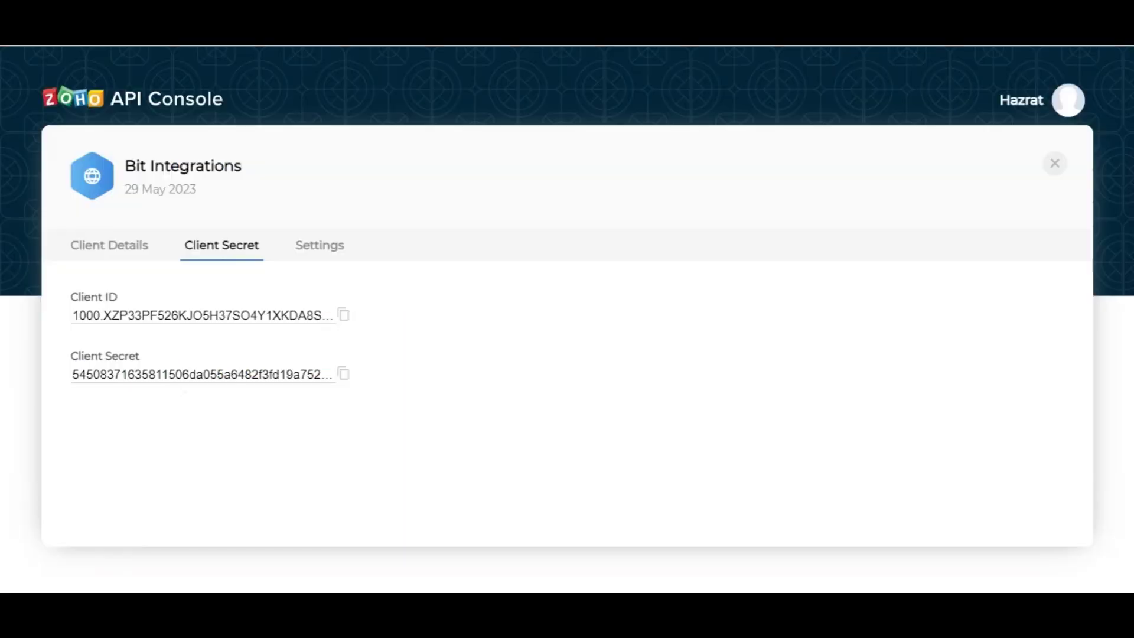
pyautogui.click(342, 376)
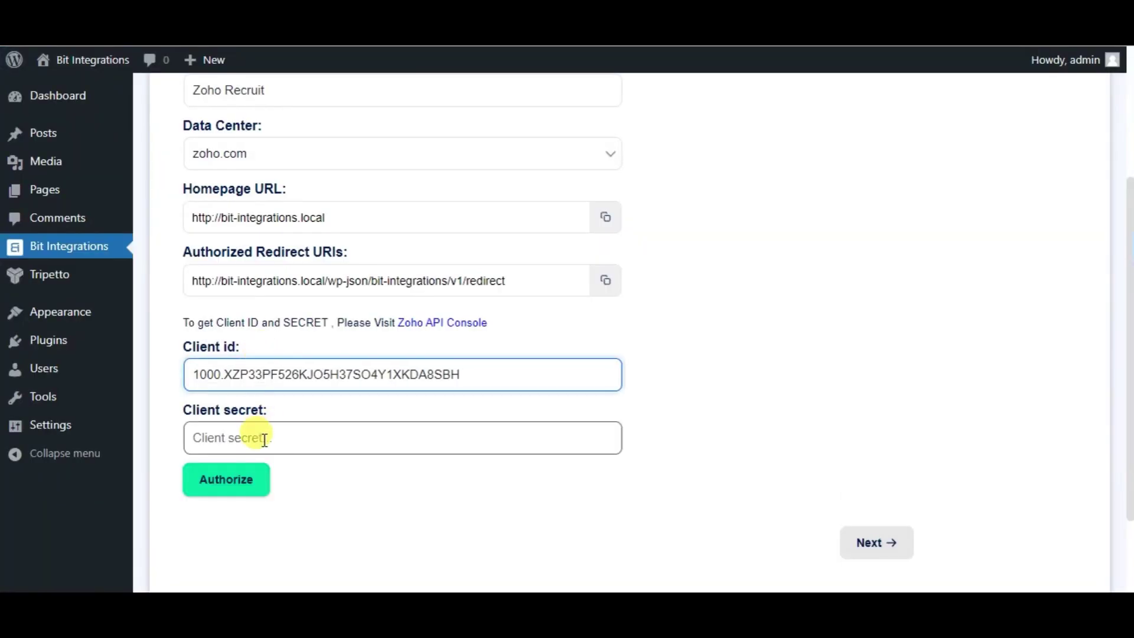
pyautogui.click(264, 439)
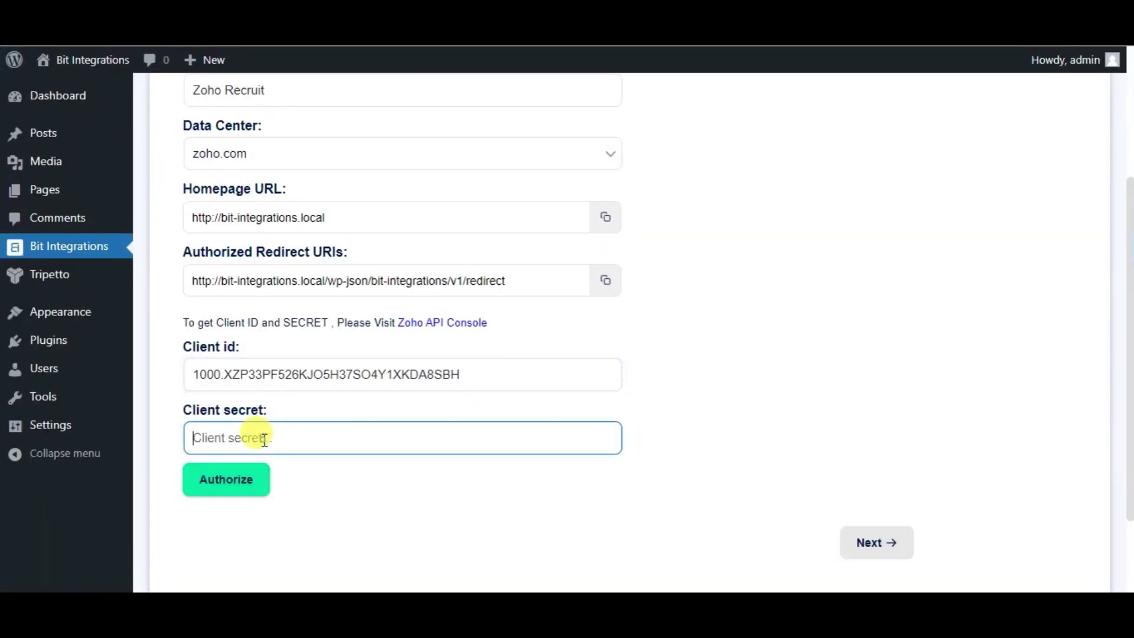
pyautogui.hotkey('ctrl', 'v')
# - Authorize the connection and grant Zoho Recruit access in the consent window
pyautogui.click(236, 487)
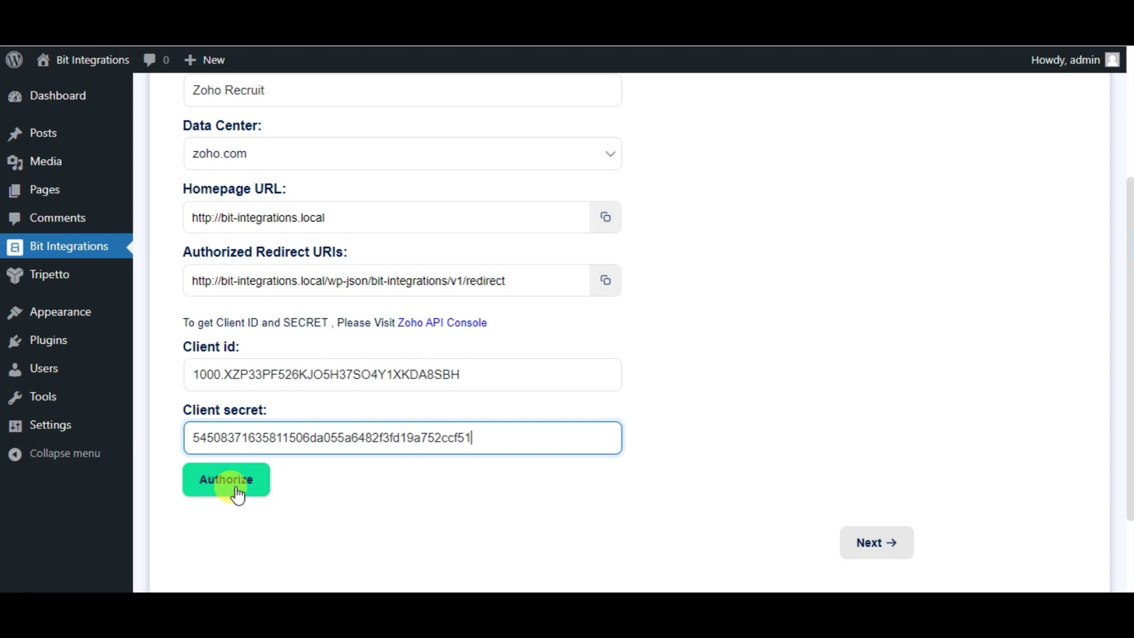
pyautogui.click(236, 487)
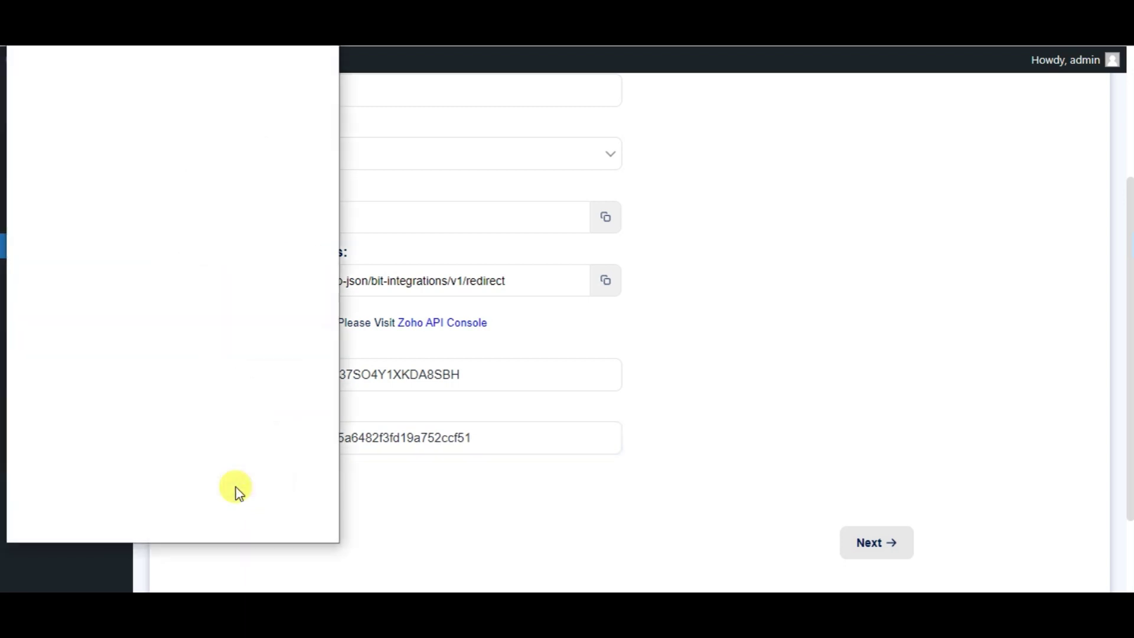
pyautogui.click(219, 447)
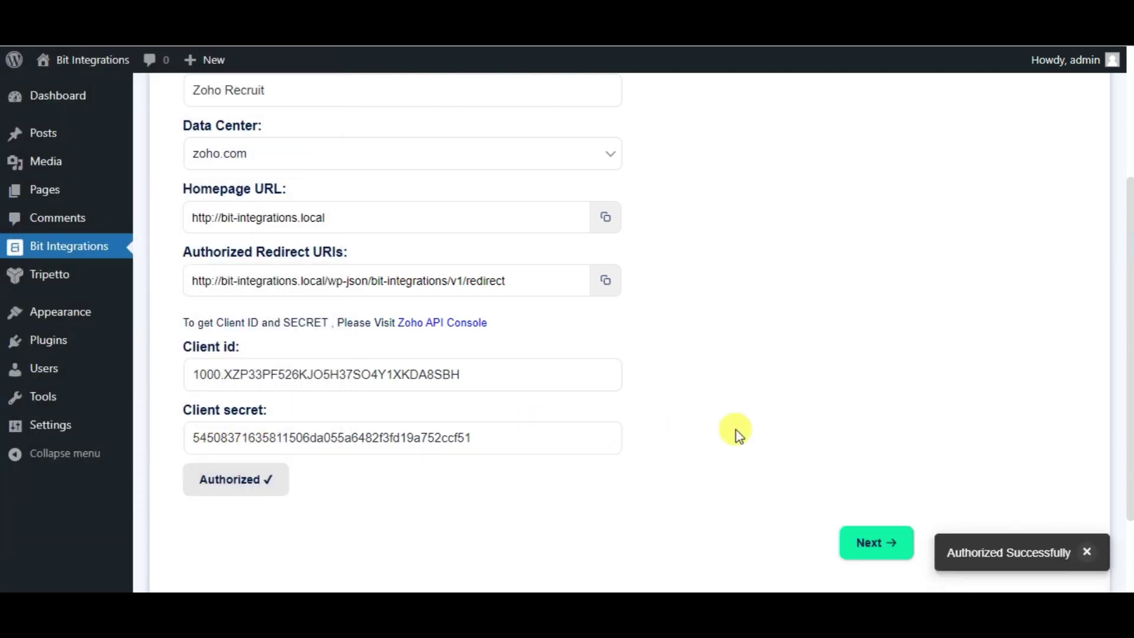
pyautogui.scroll(-2, 736, 429)
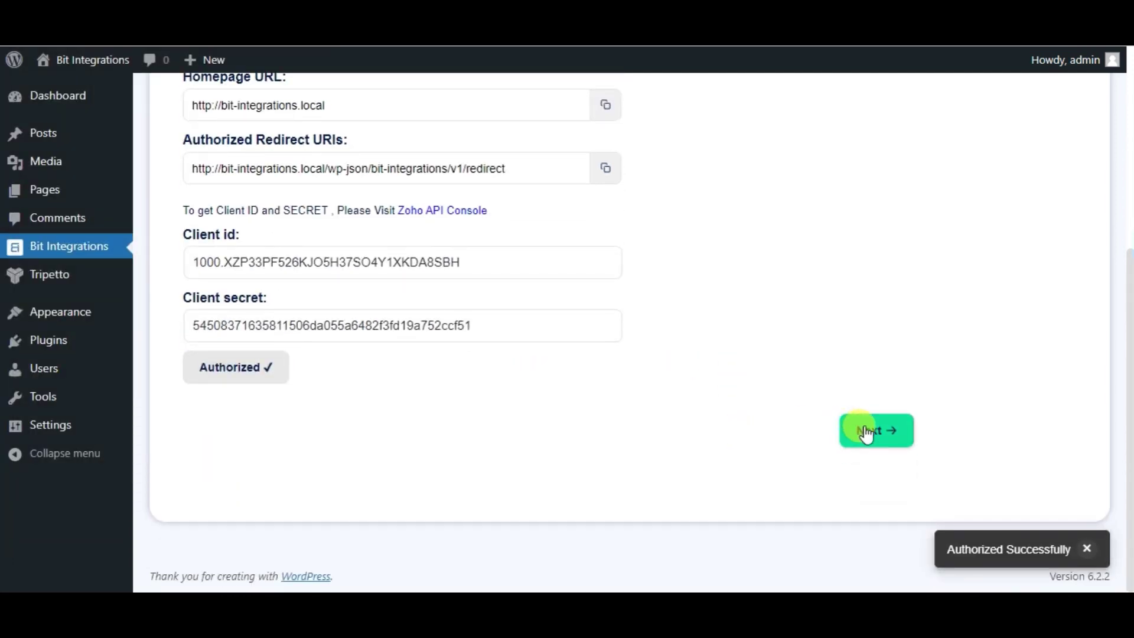
# - Target the Candidates module and map the form's Name field to Last Name
pyautogui.click(865, 432)
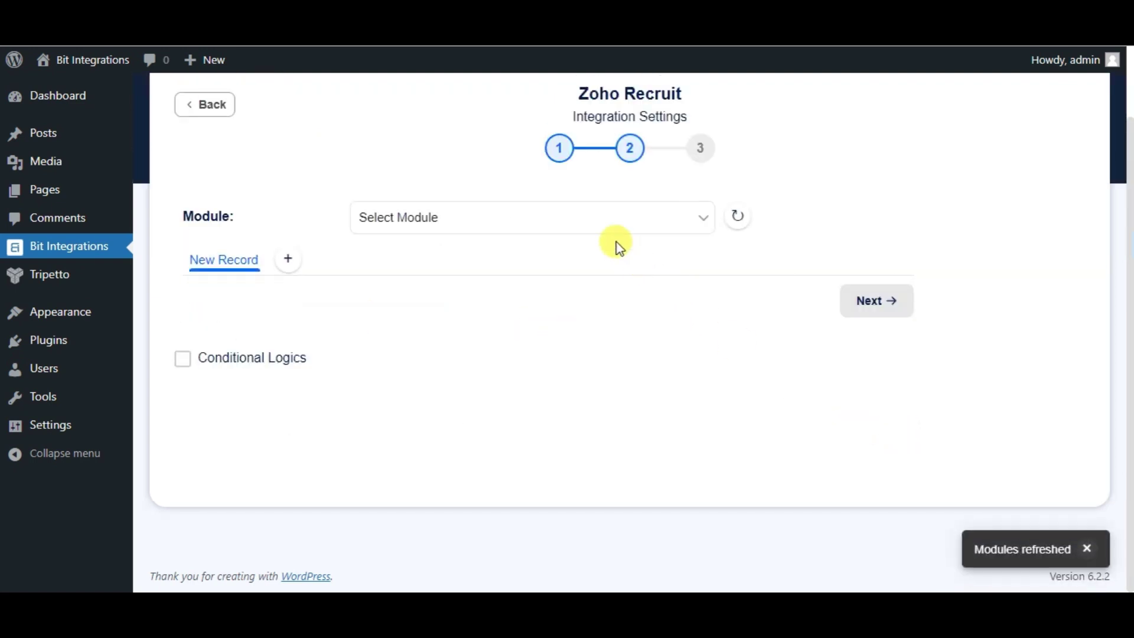
pyautogui.click(602, 233)
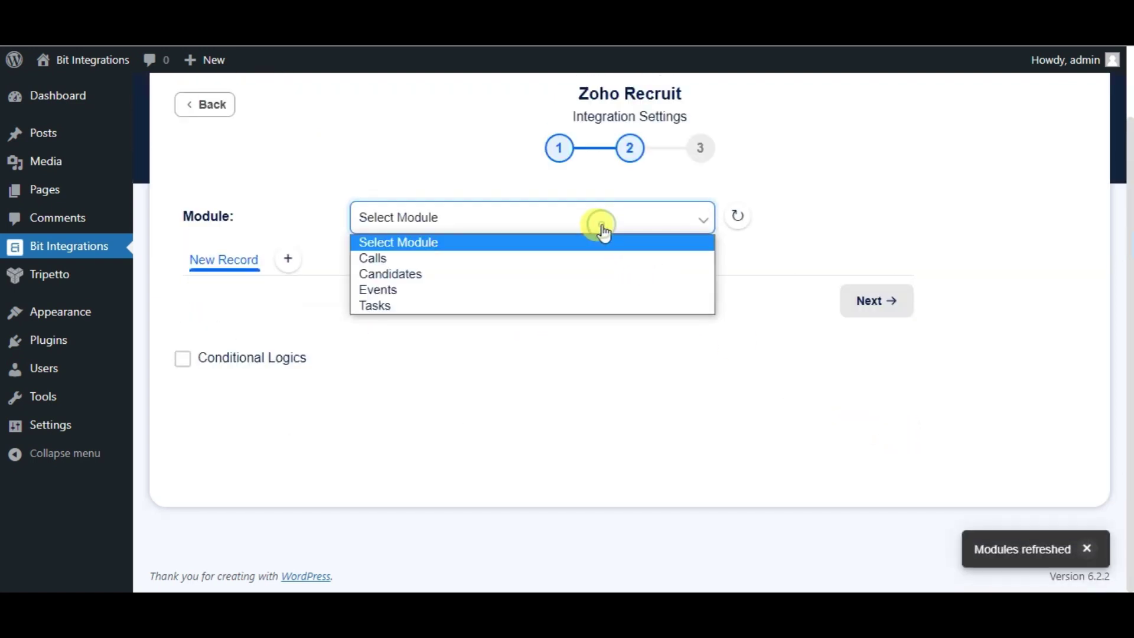
pyautogui.click(471, 274)
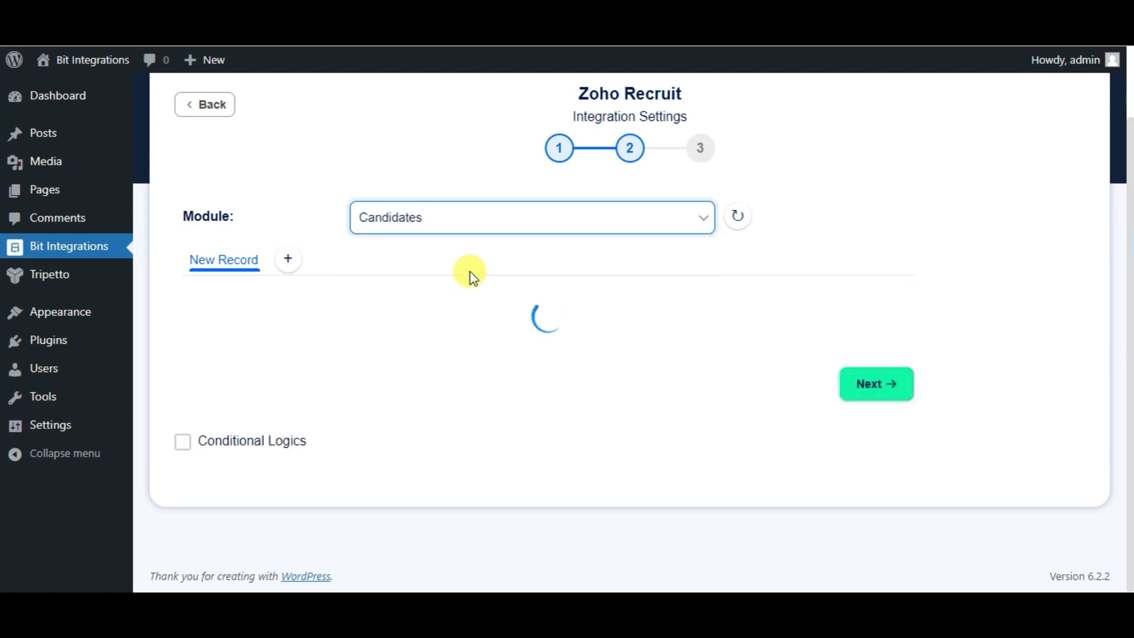
pyautogui.click(430, 358)
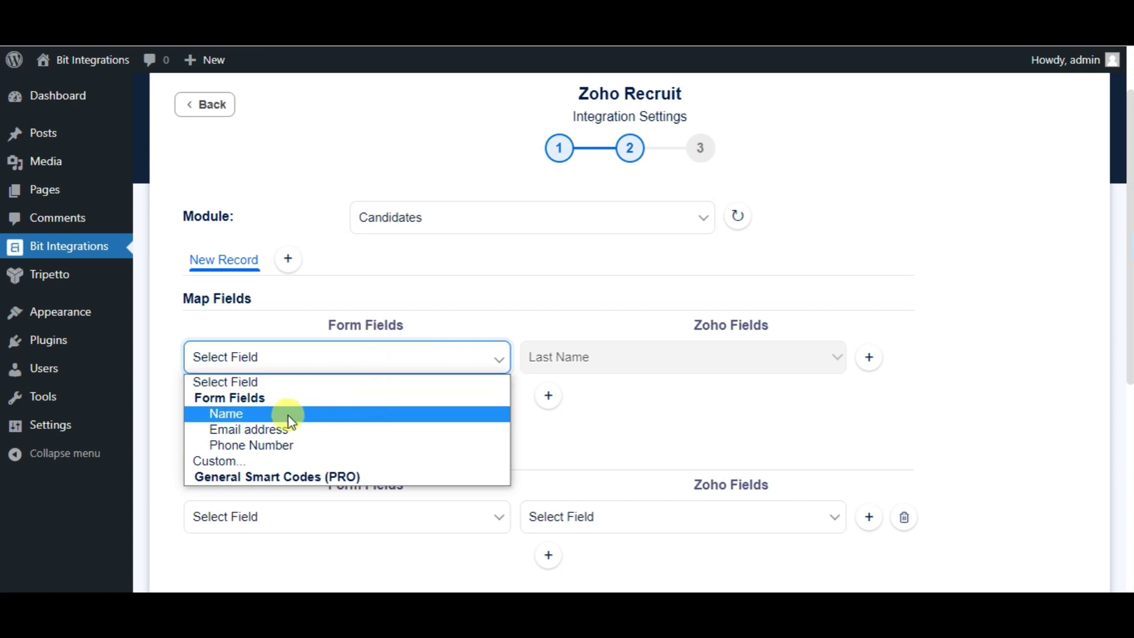
pyautogui.click(289, 414)
# - Add a mapping row sending Email address to Email
pyautogui.click(544, 398)
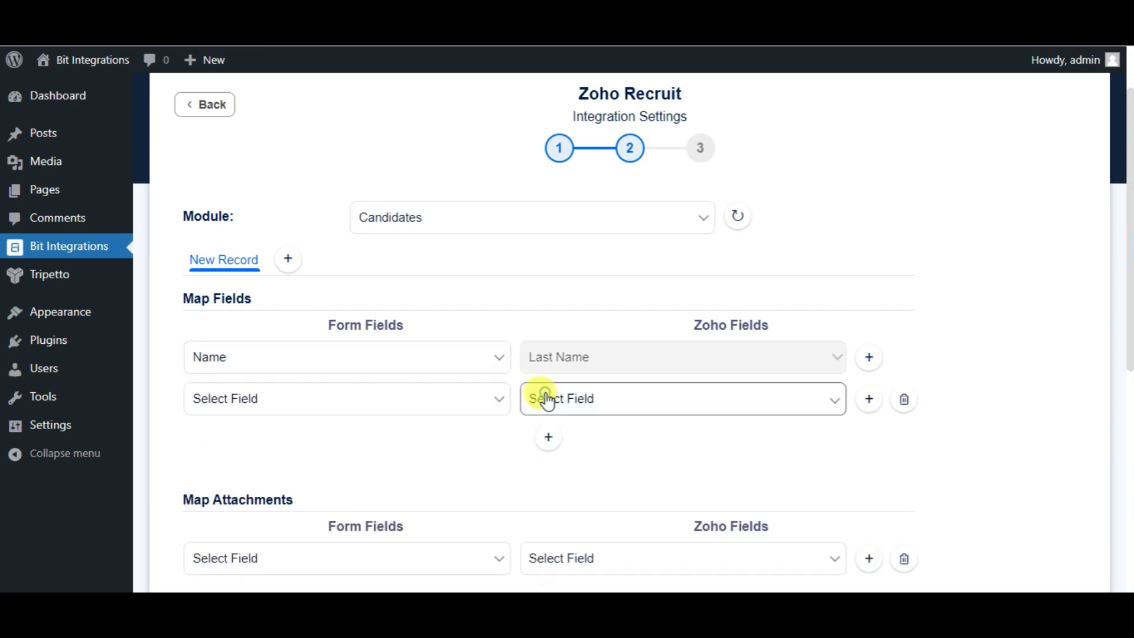
pyautogui.click(393, 401)
pyautogui.click(313, 470)
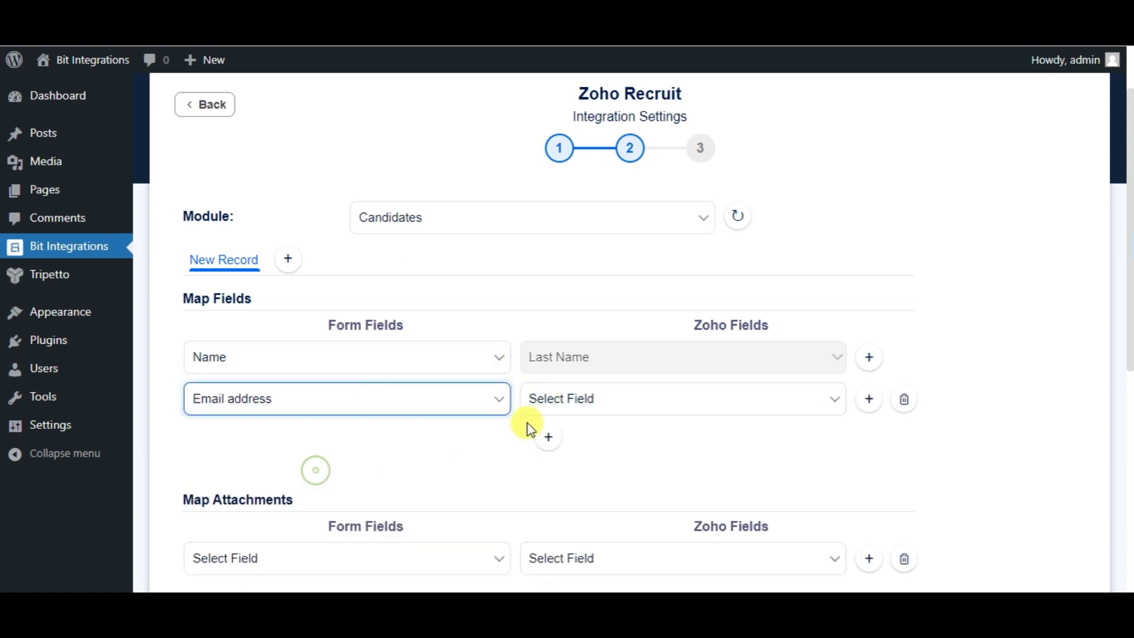
pyautogui.click(552, 413)
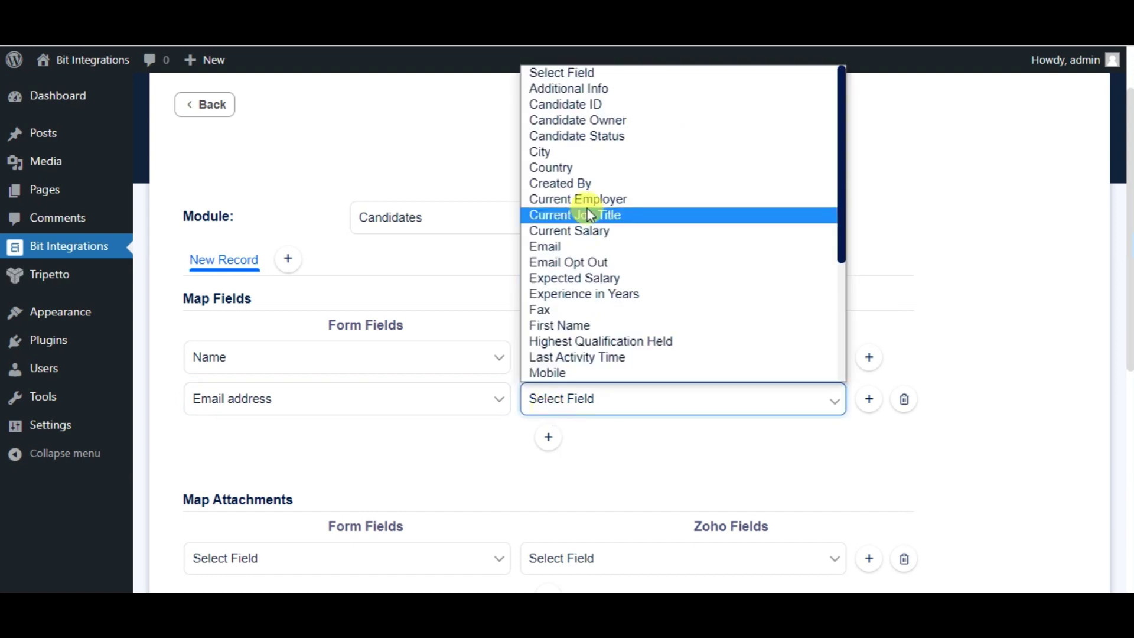
pyautogui.click(571, 248)
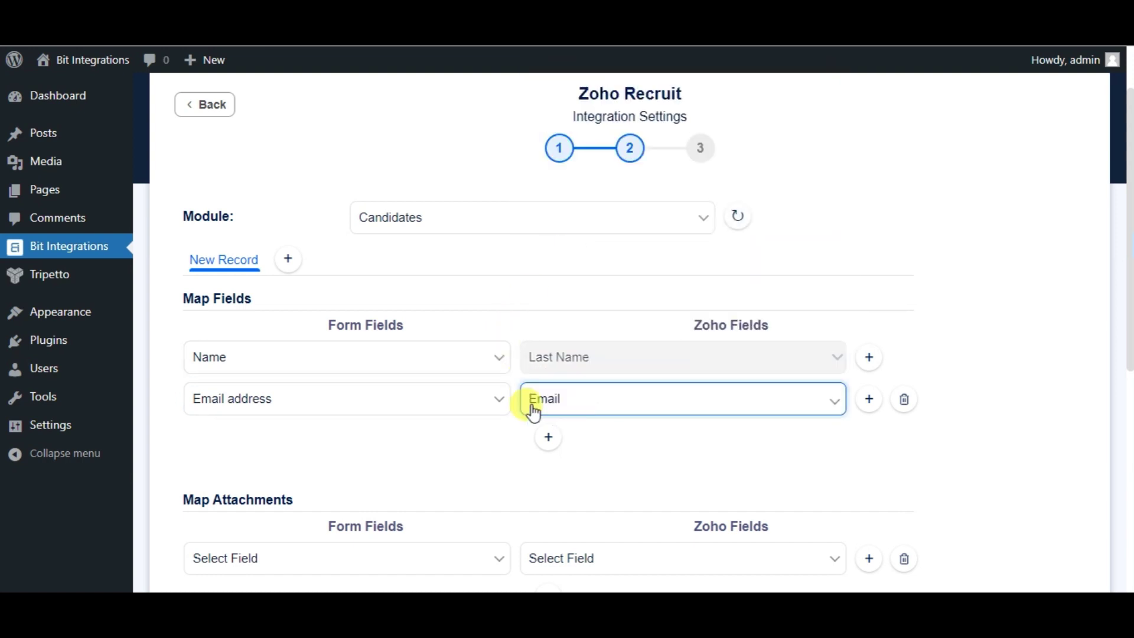
# - Add a mapping row sending Phone Number to Mobile
pyautogui.click(547, 436)
pyautogui.click(410, 440)
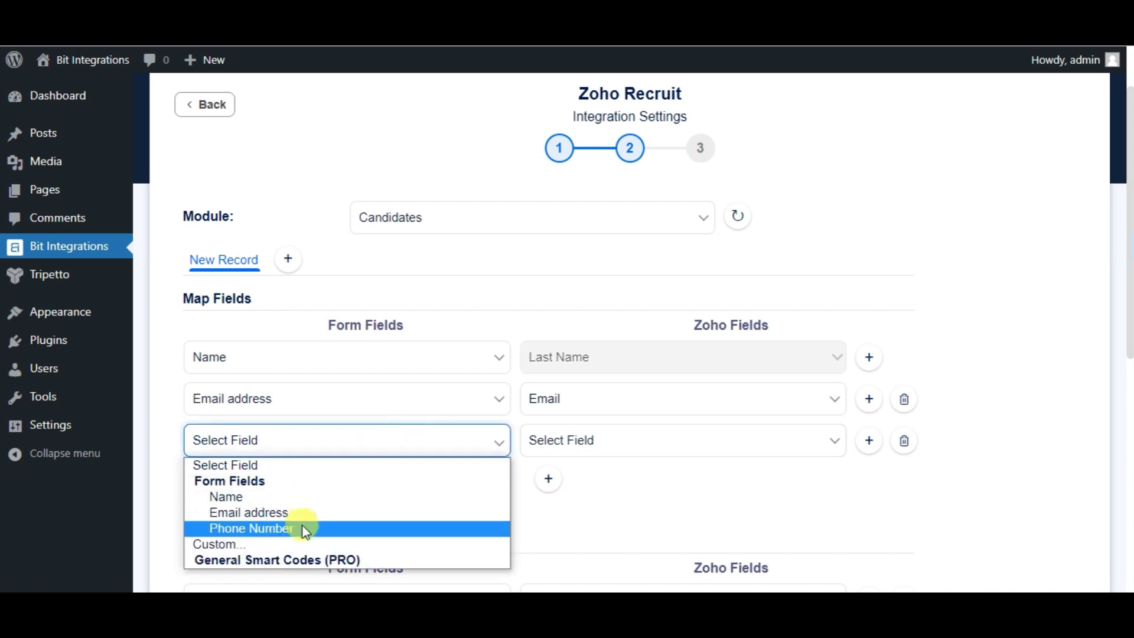
pyautogui.click(301, 528)
pyautogui.click(586, 446)
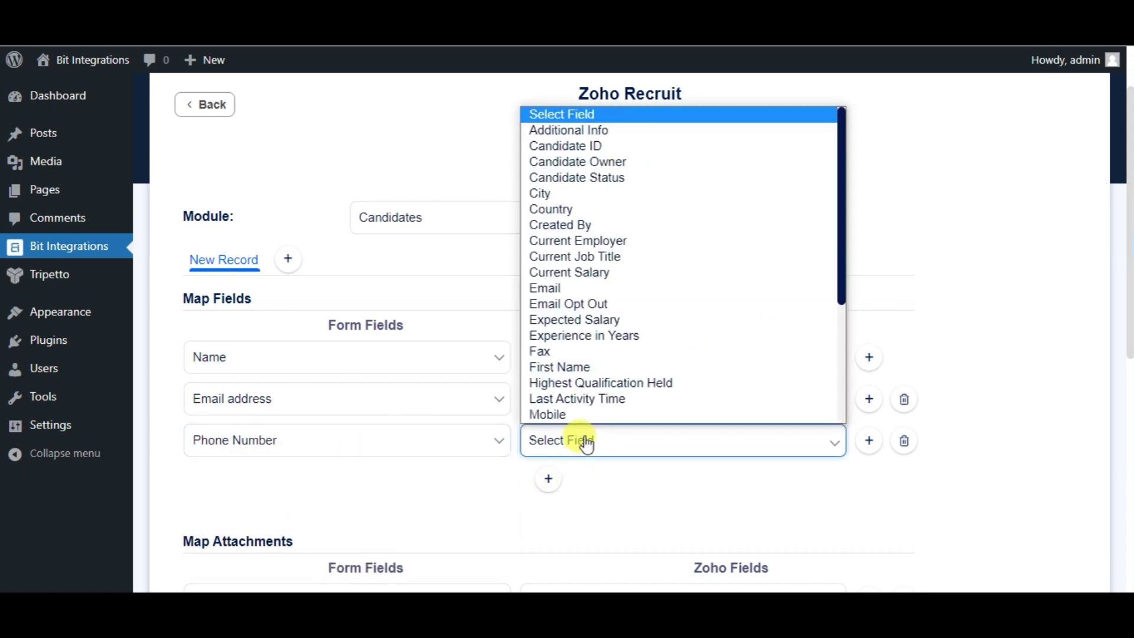
pyautogui.click(562, 413)
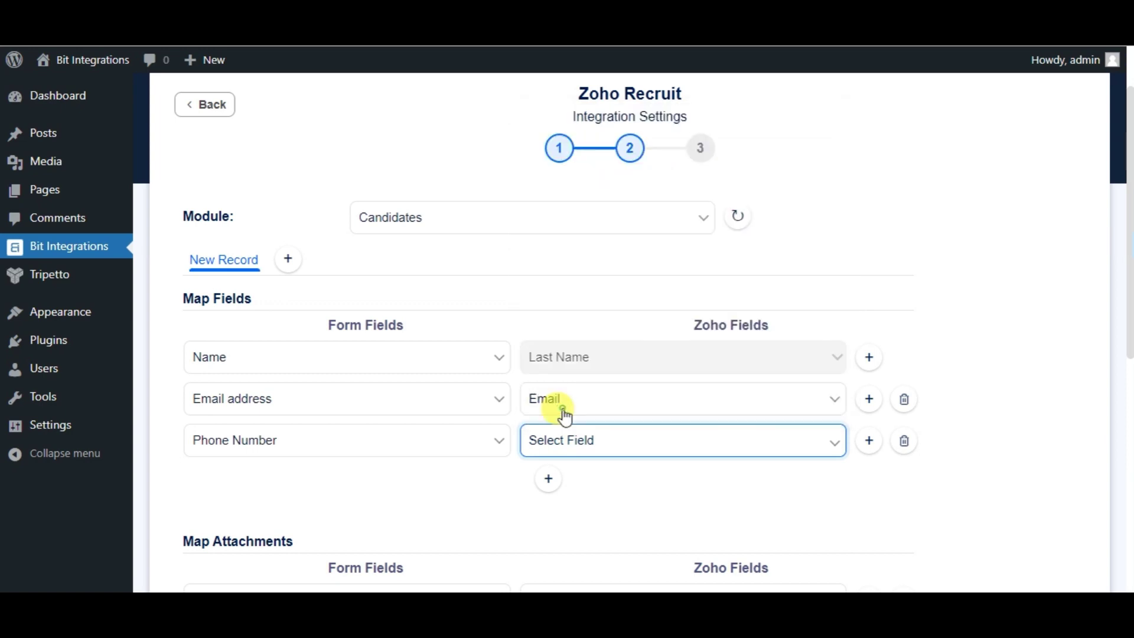
pyautogui.scroll(-4, 510, 460)
pyautogui.scroll(-2, 509, 460)
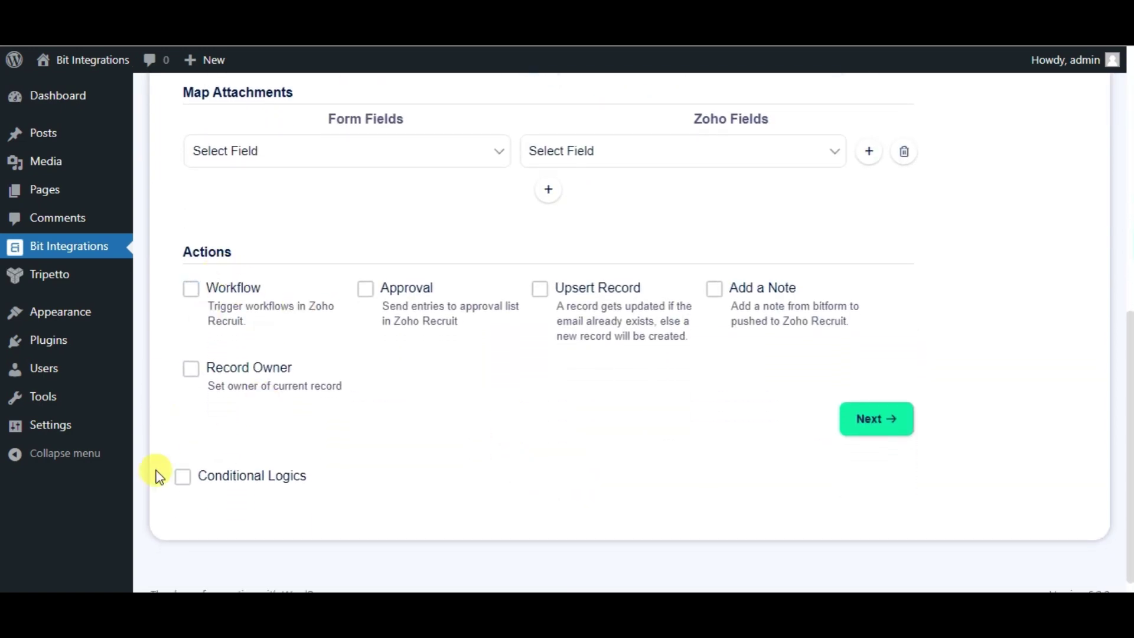
pyautogui.scroll(1, 510, 459)
pyautogui.scroll(-1, 510, 460)
# - Advance to step 3 and Finish & Save the Zoho Recruit integration
pyautogui.click(868, 423)
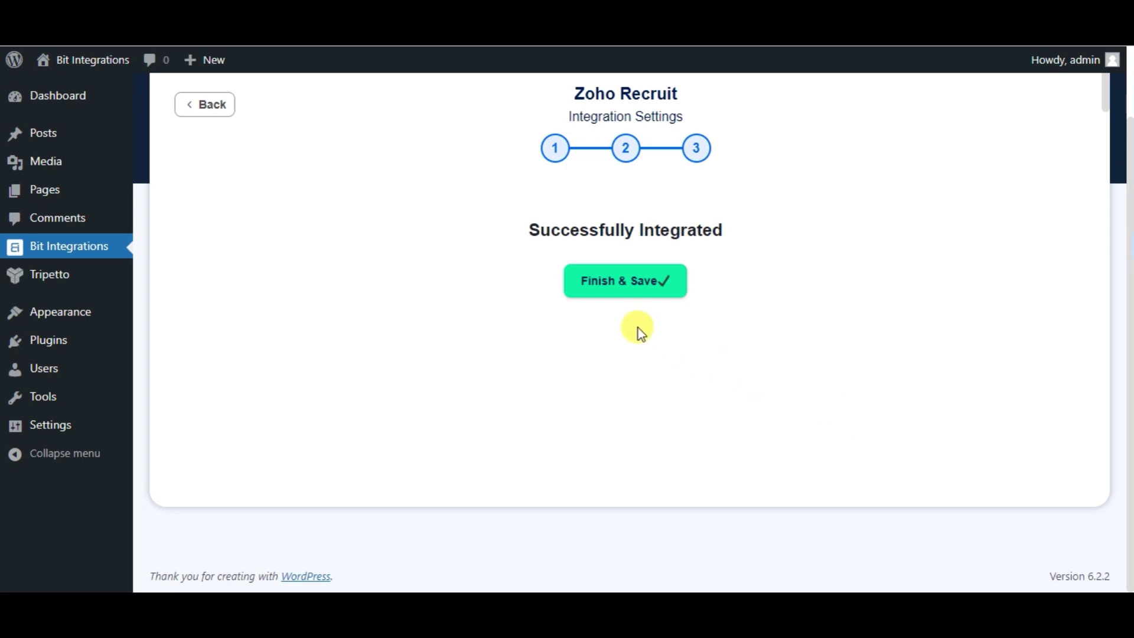
pyautogui.click(618, 294)
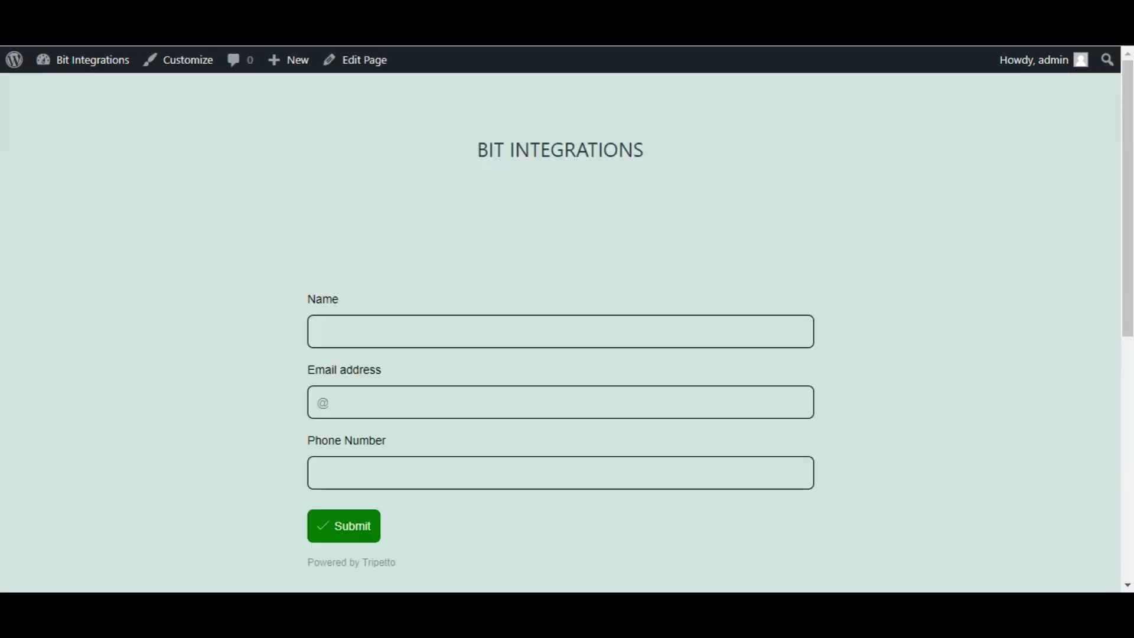
pyautogui.click(362, 325)
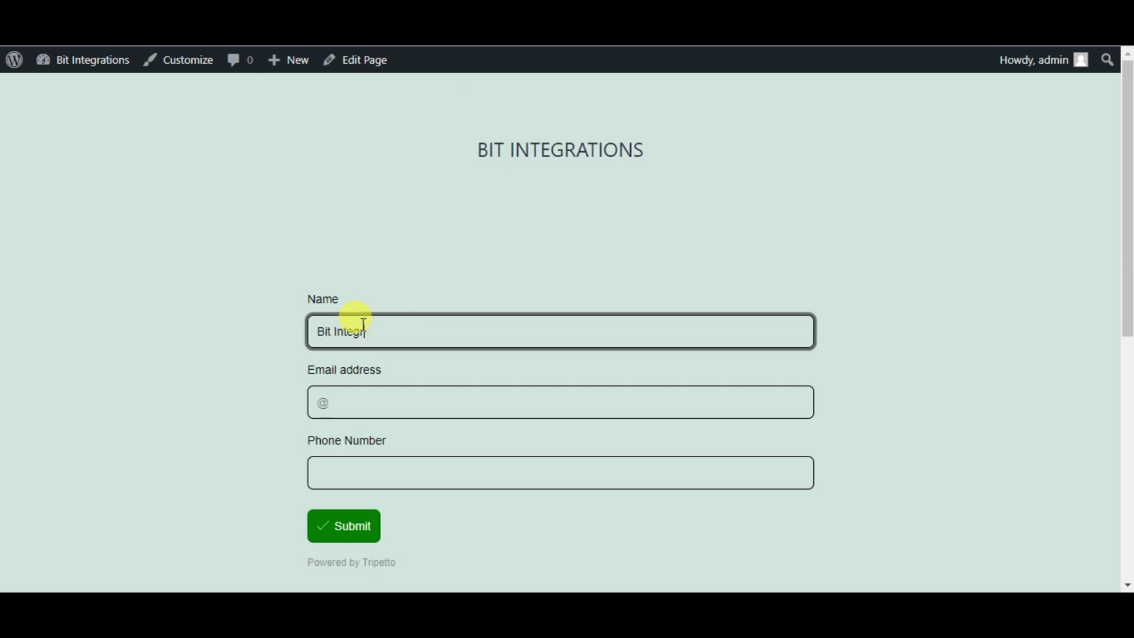
pyautogui.write('ions')
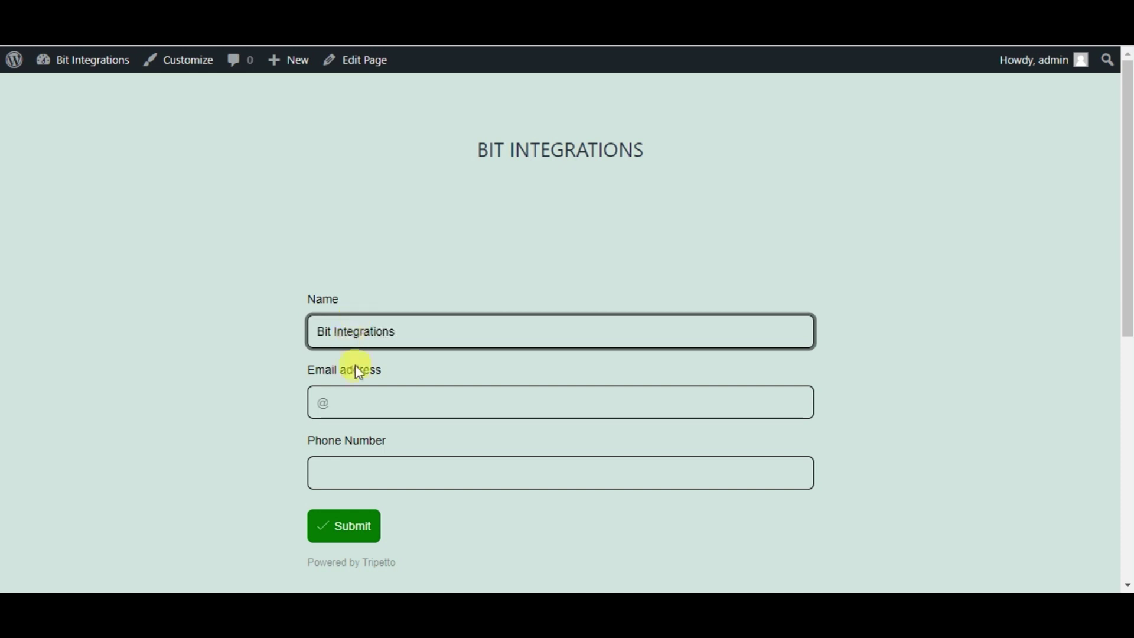
# - Enter 'Bit Integrations', a support email and phone 444555666 in the Tripetto form
pyautogui.click(354, 394)
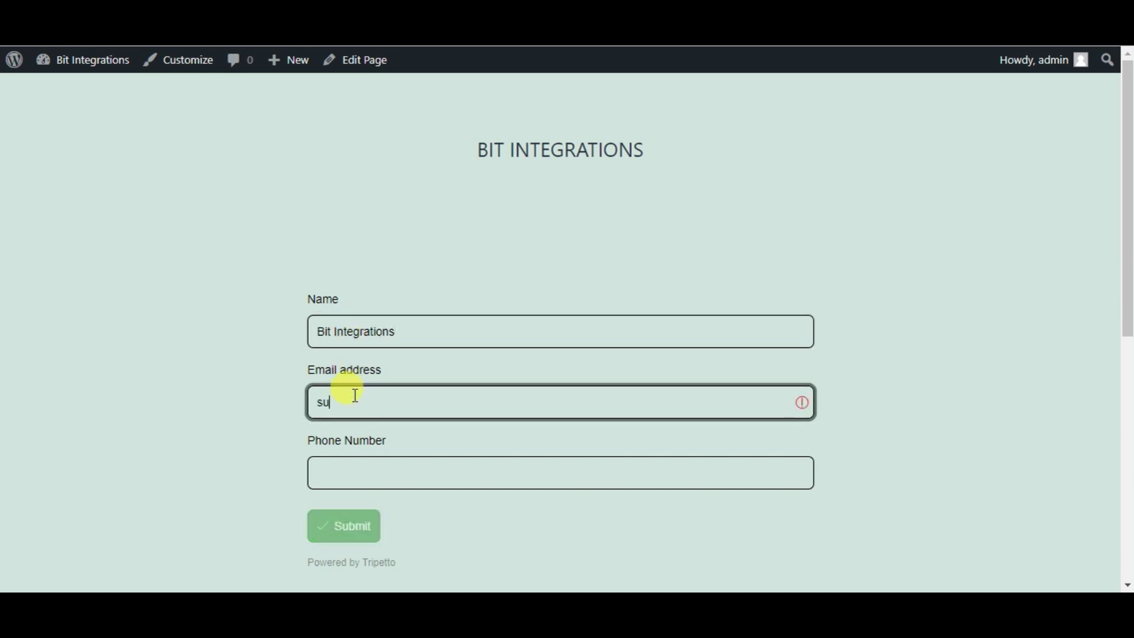
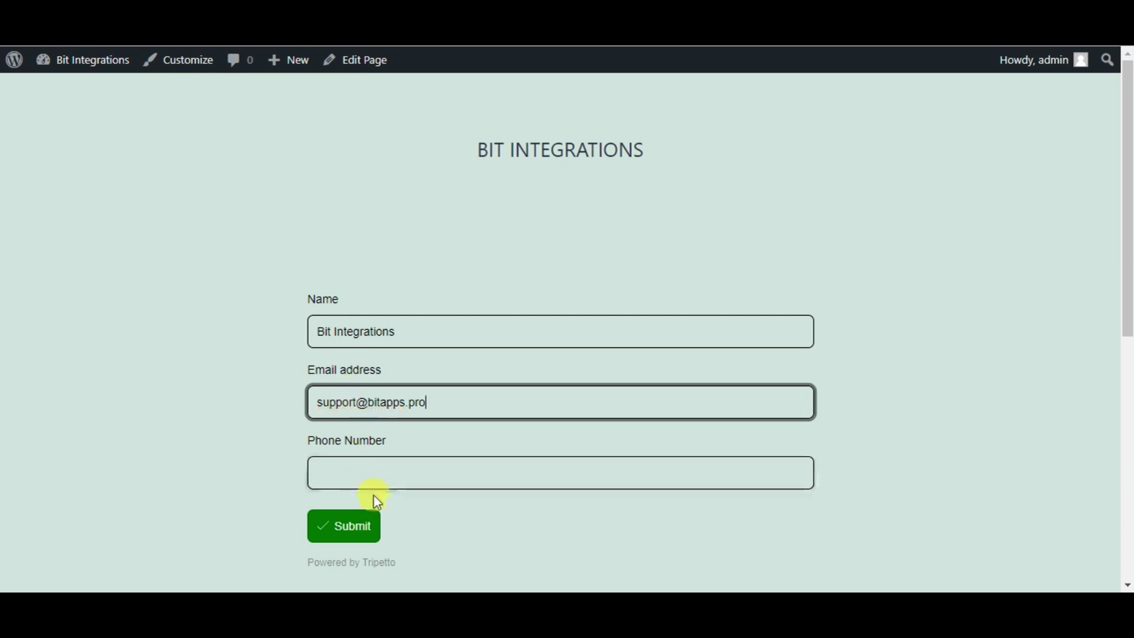
pyautogui.click(372, 474)
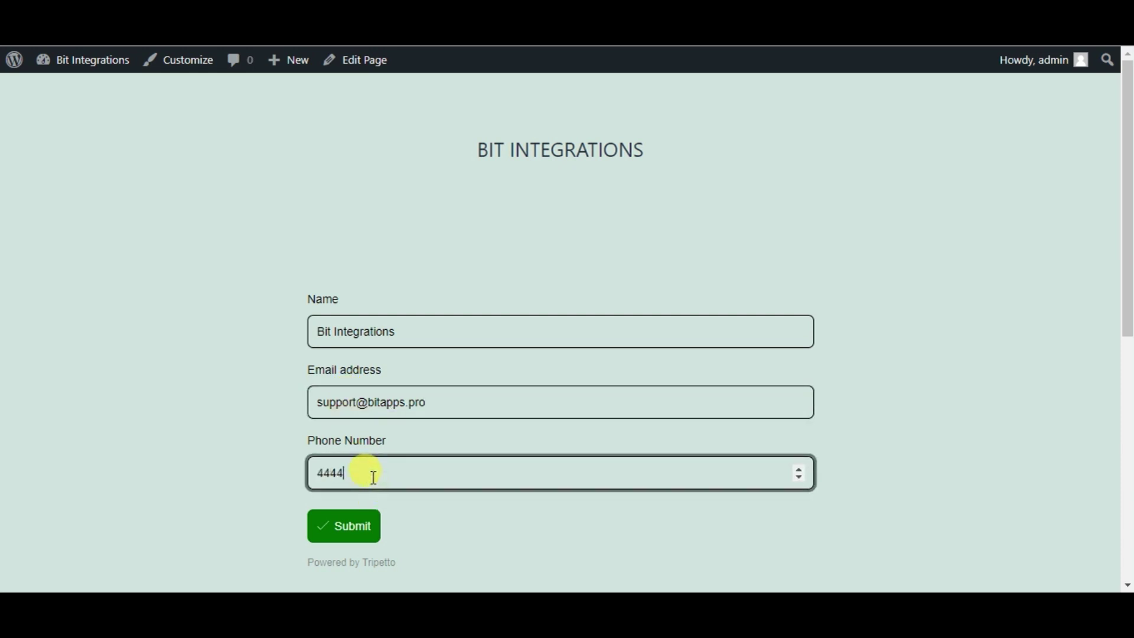
pyautogui.write('555666')
# - Submit the Tripetto test entry to reach the 'It's a wrap!' message
pyautogui.click(368, 522)
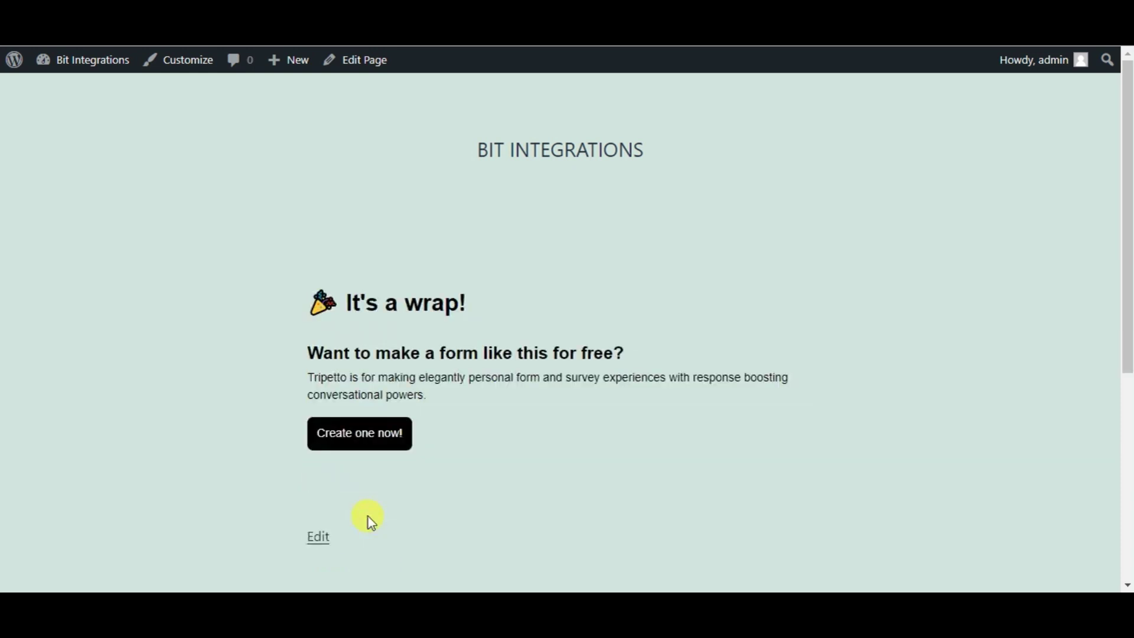